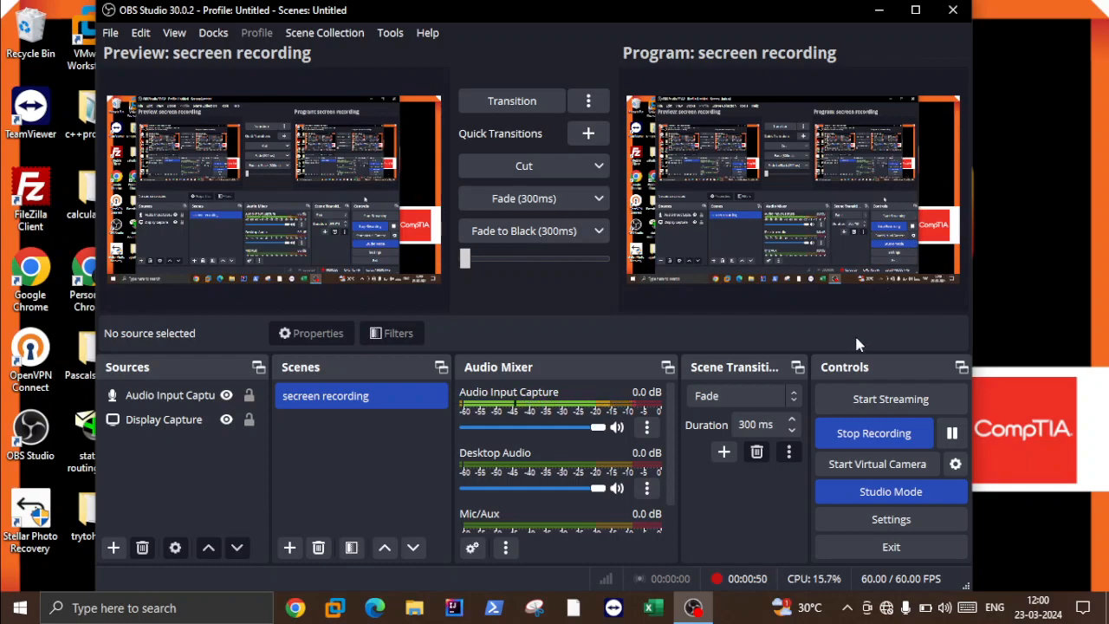
# Switch to Cisco Packet Tracer Student from the desktop and maximize its window
pyautogui.click(879, 12)
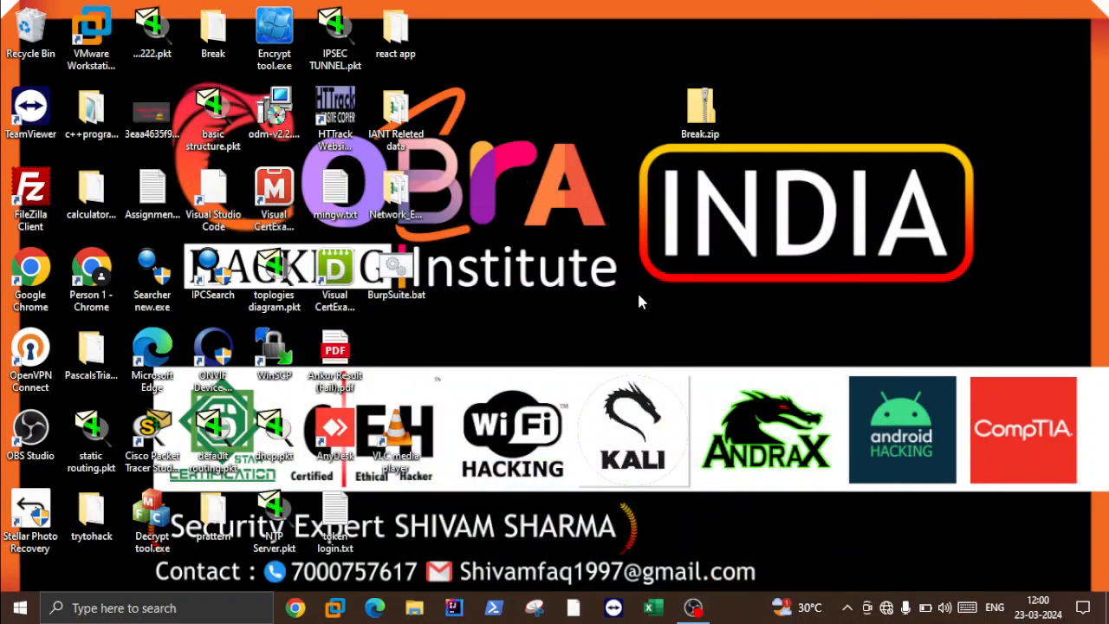
pyautogui.doubleClick(149, 446)
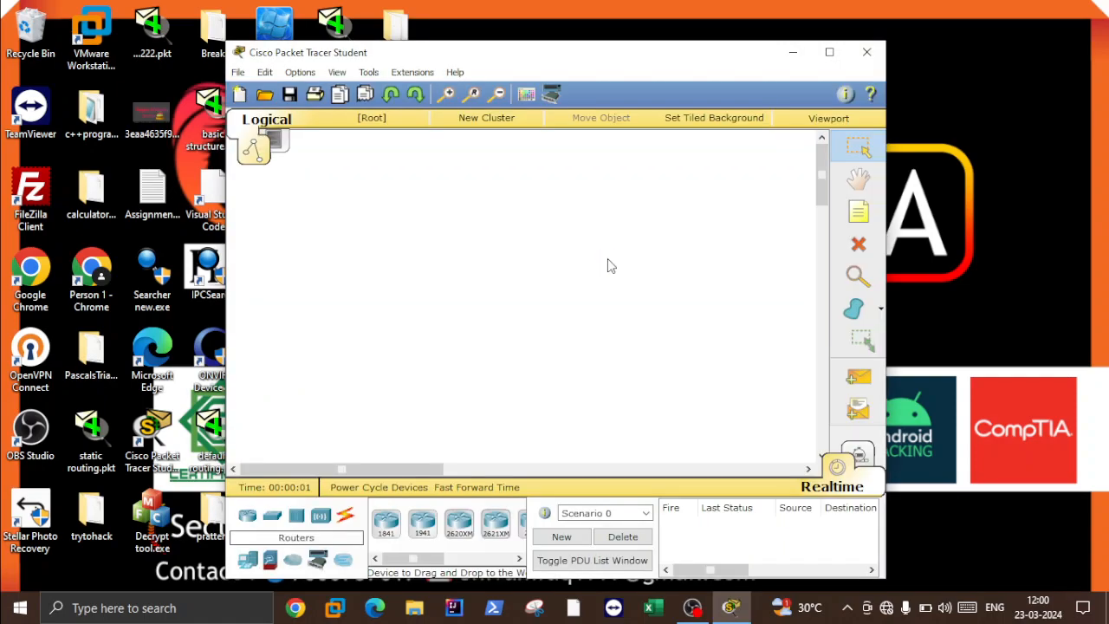
pyautogui.click(828, 53)
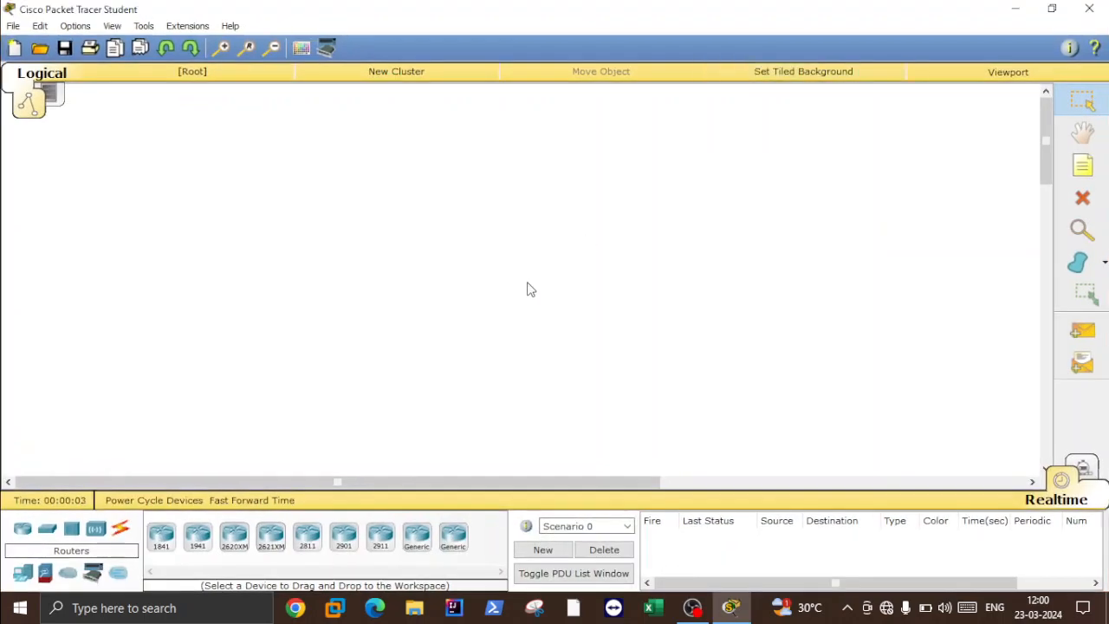
# Place a 2950-24 switch in the upper middle of the logical workspace
pyautogui.click(47, 529)
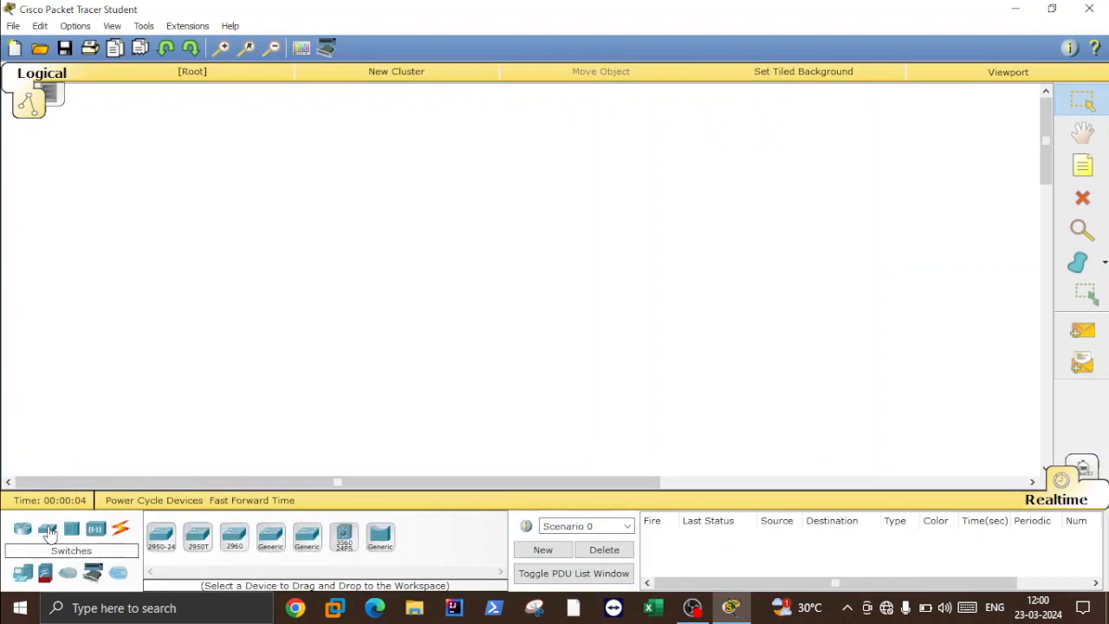
pyautogui.click(161, 534)
pyautogui.click(490, 171)
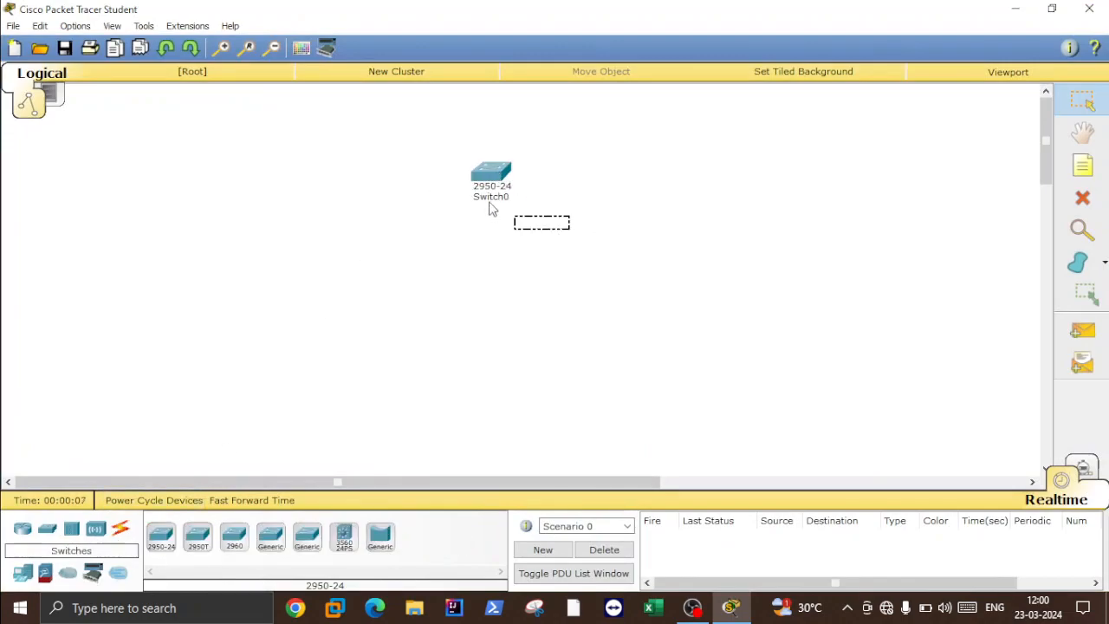
# Add four generic PCs below the switch, in two pairs: PC0 and PC1, PC2 and PC3
pyautogui.click(24, 573)
pyautogui.click(160, 535)
pyautogui.click(337, 309)
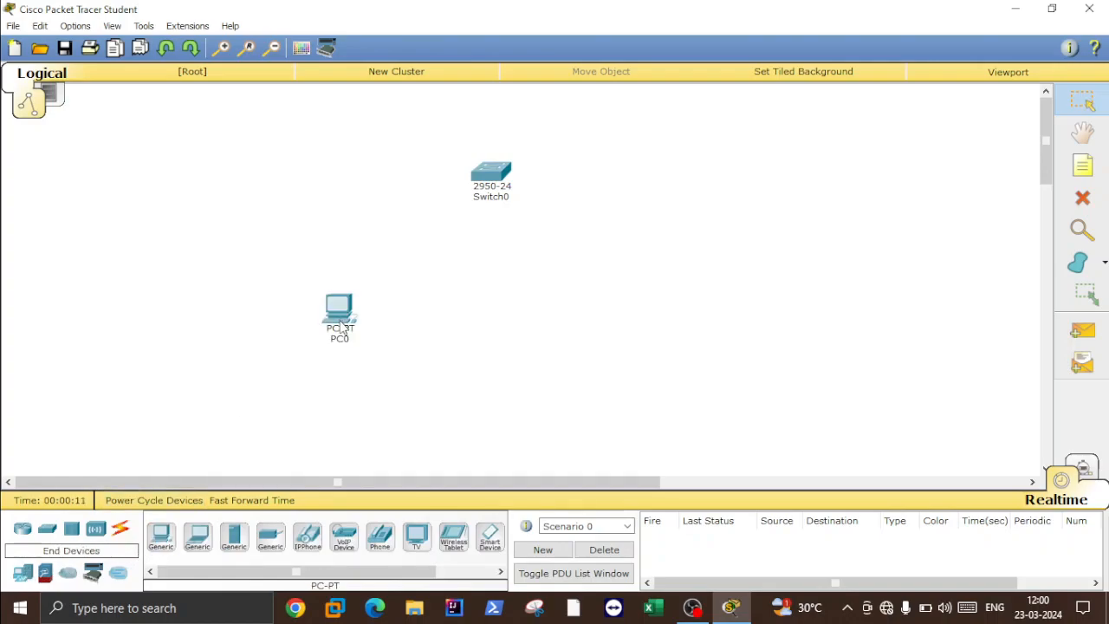
pyautogui.click(160, 535)
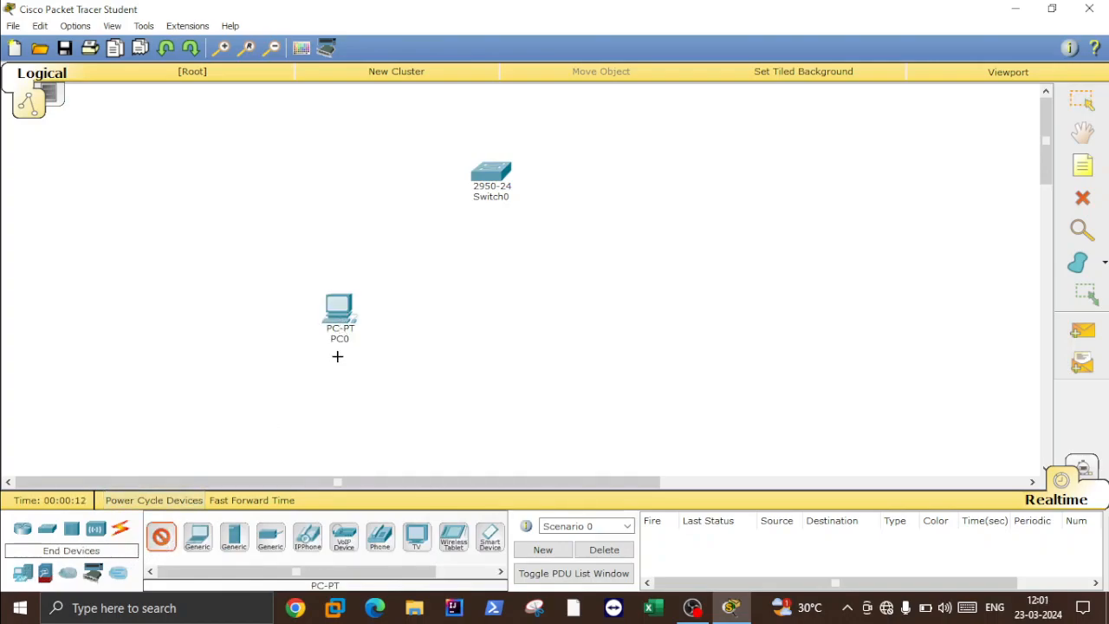
pyautogui.click(390, 297)
pyautogui.click(160, 535)
pyautogui.click(512, 309)
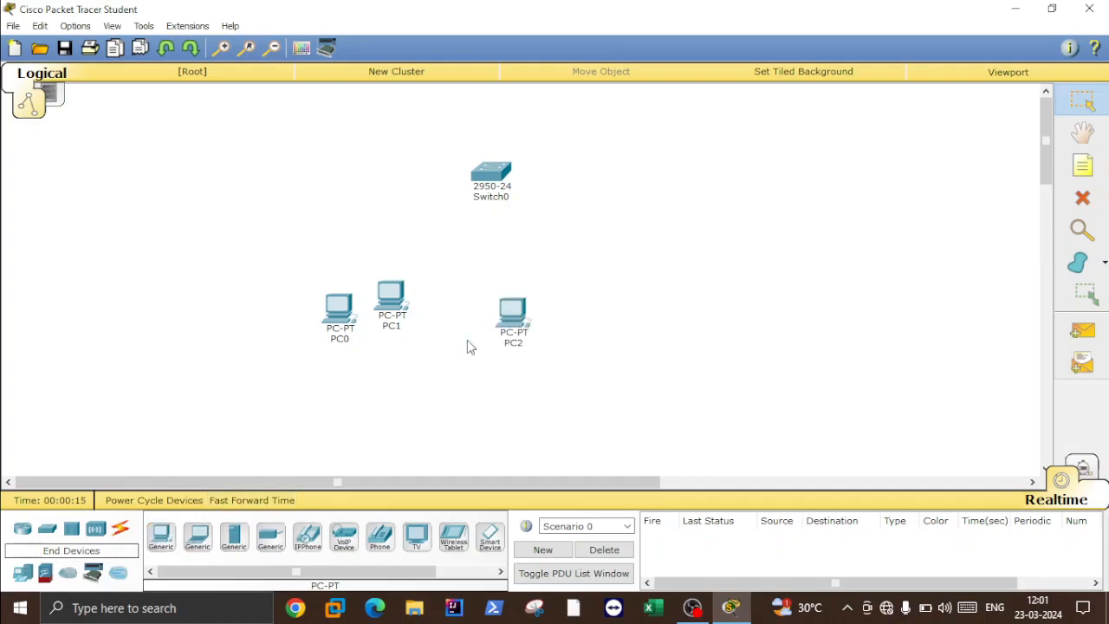
pyautogui.click(160, 535)
pyautogui.click(577, 314)
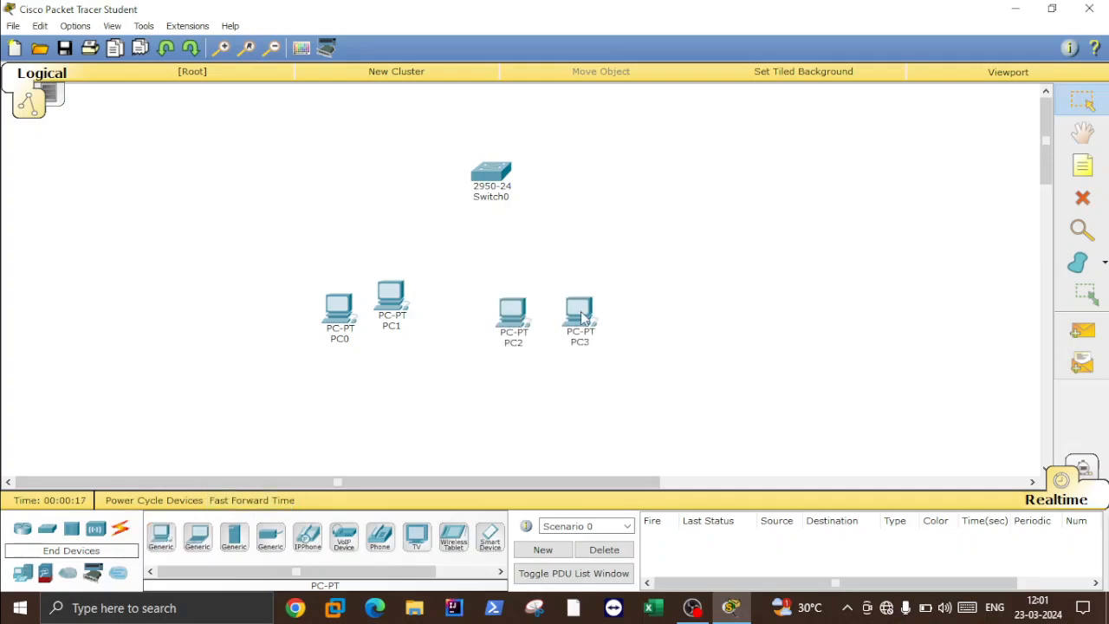
# Move PC1 down so it lines up beside PC0
pyautogui.moveTo(477, 286); pyautogui.dragTo(650, 378)
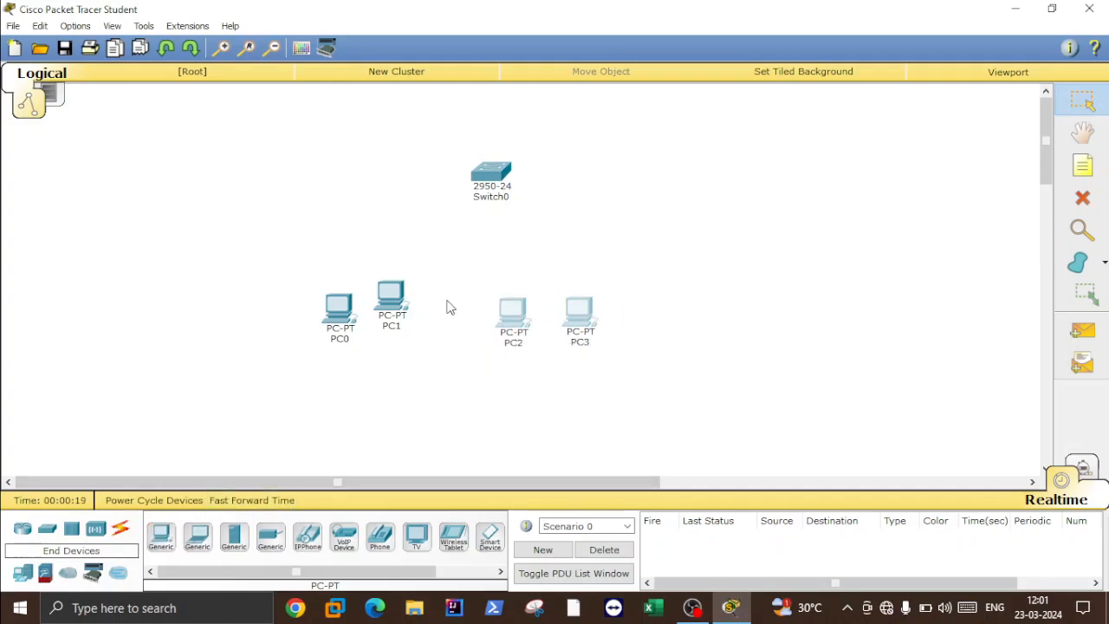
pyautogui.click(400, 305)
pyautogui.moveTo(399, 301); pyautogui.dragTo(295, 368)
pyautogui.click(323, 418)
# Connect Switch0 to PC0 and PC1 using the automatically chosen connection type
pyautogui.click(120, 528)
pyautogui.click(161, 536)
pyautogui.click(489, 178)
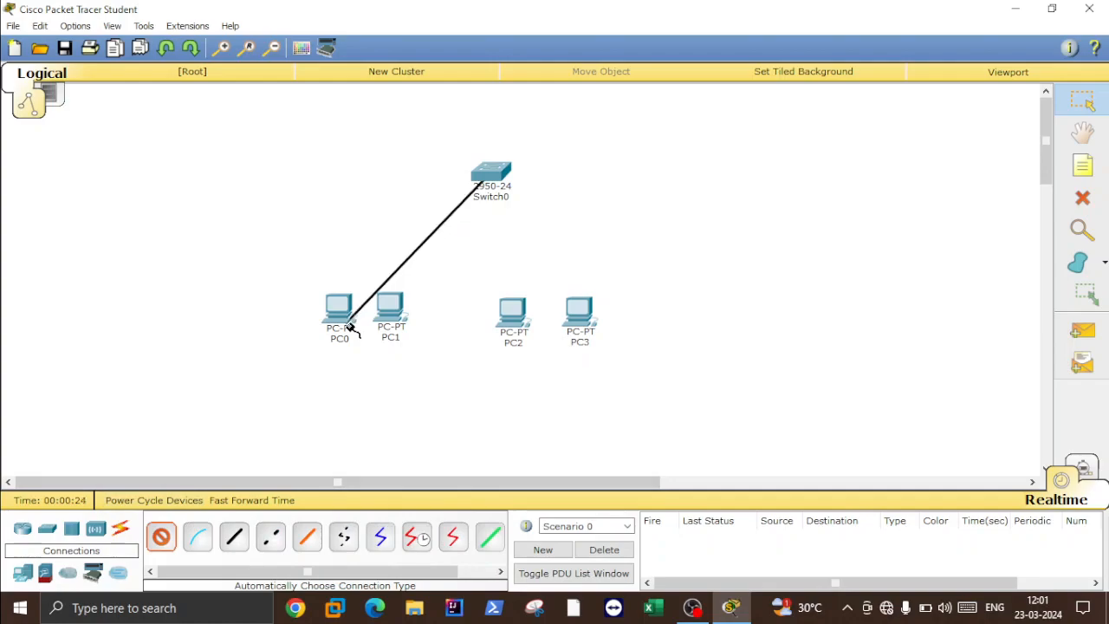
pyautogui.click(351, 317)
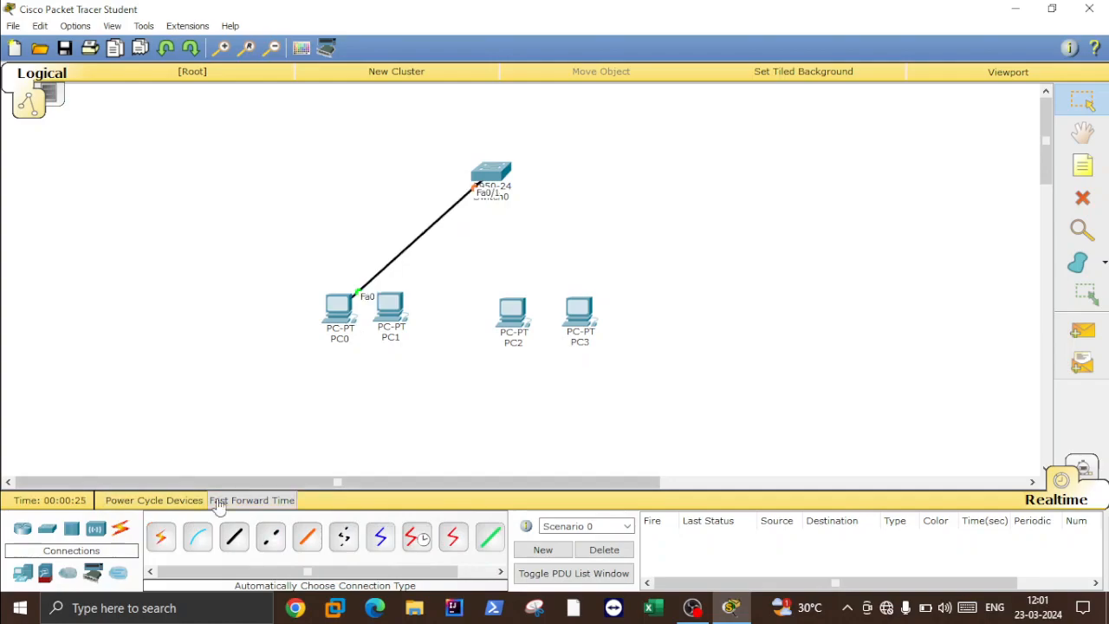
pyautogui.click(500, 172)
pyautogui.click(394, 303)
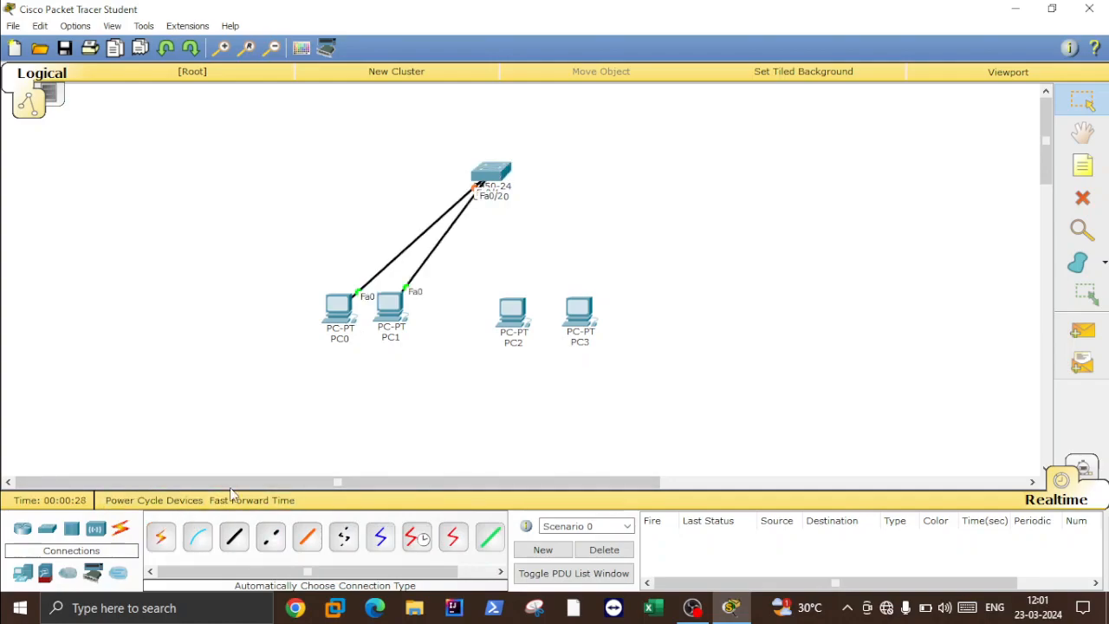
# Connect Switch0 to PC2 and PC3 using the automatically chosen connection type
pyautogui.click(490, 178)
pyautogui.click(512, 309)
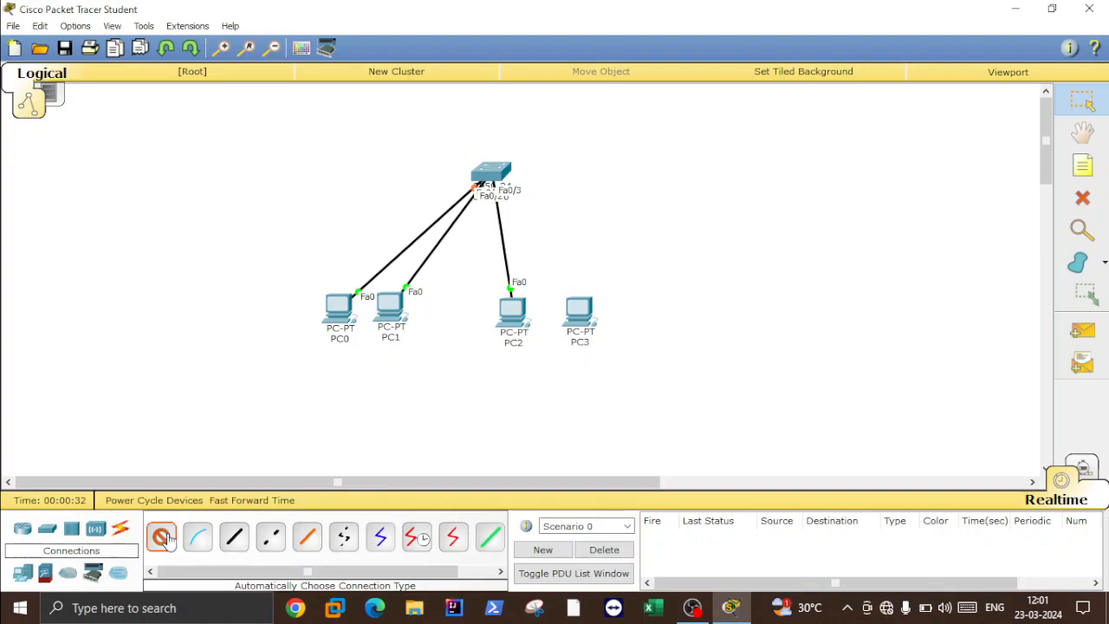
pyautogui.click(167, 537)
pyautogui.click(493, 174)
pyautogui.click(591, 321)
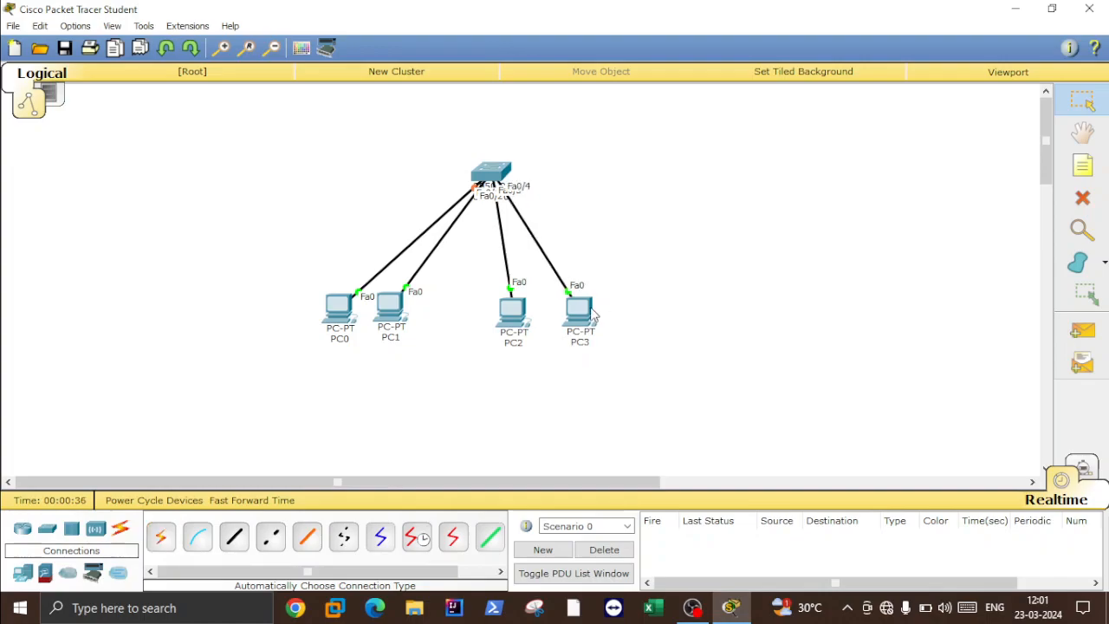
# Spread out the four PCs and draw unfilled, black-outlined rectangles around the PC0–PC1 and PC2–PC3 pairs
pyautogui.moveTo(592, 316); pyautogui.dragTo(631, 284)
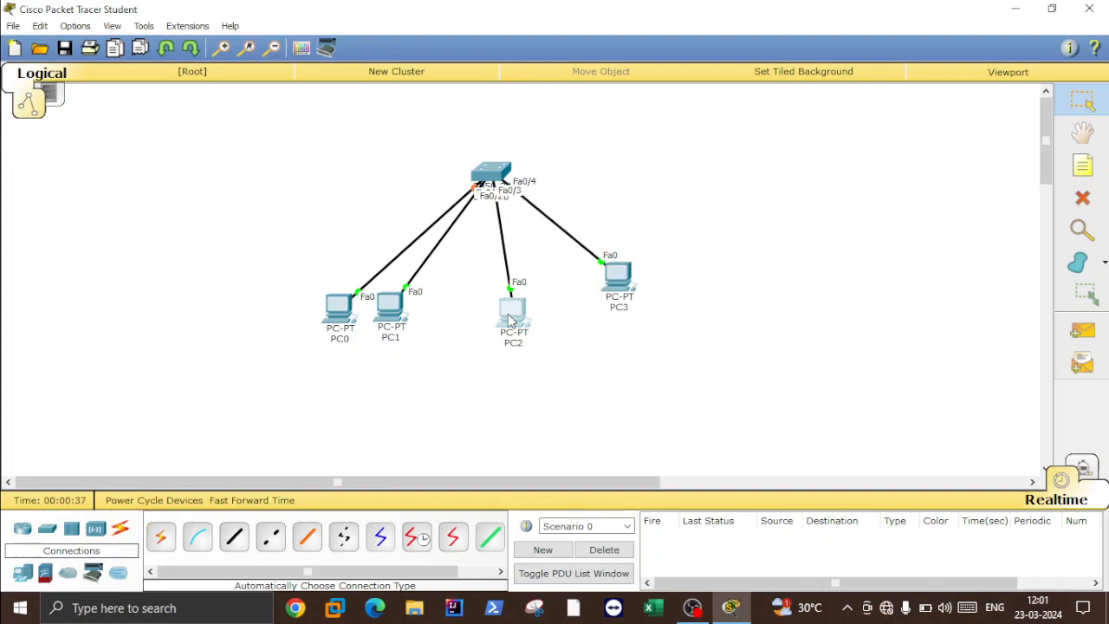
pyautogui.moveTo(510, 321); pyautogui.dragTo(546, 299)
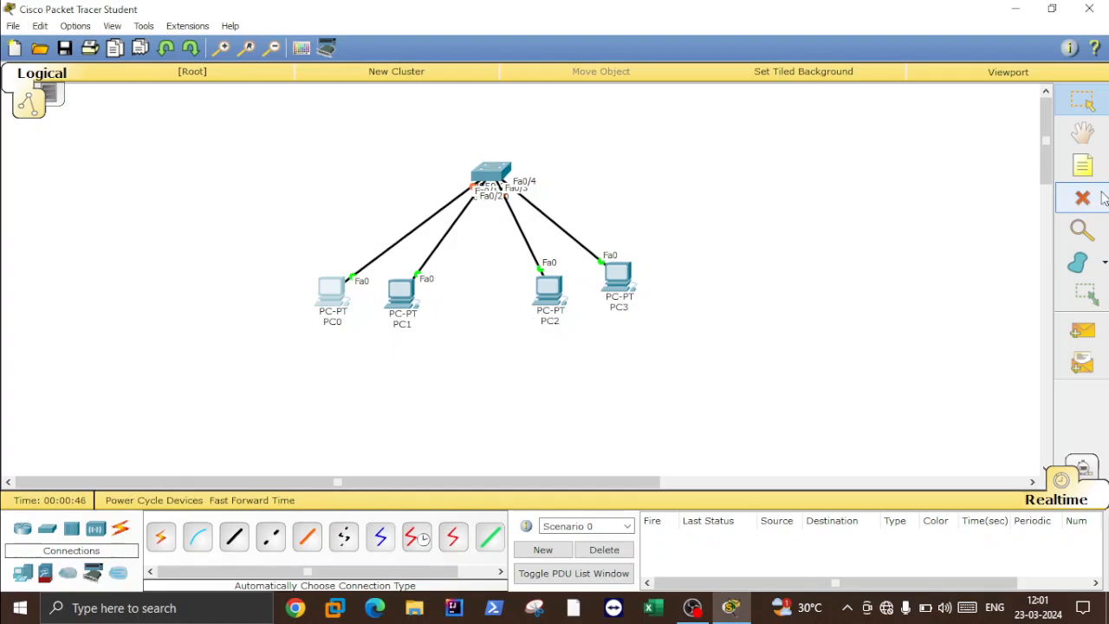
pyautogui.click(1078, 262)
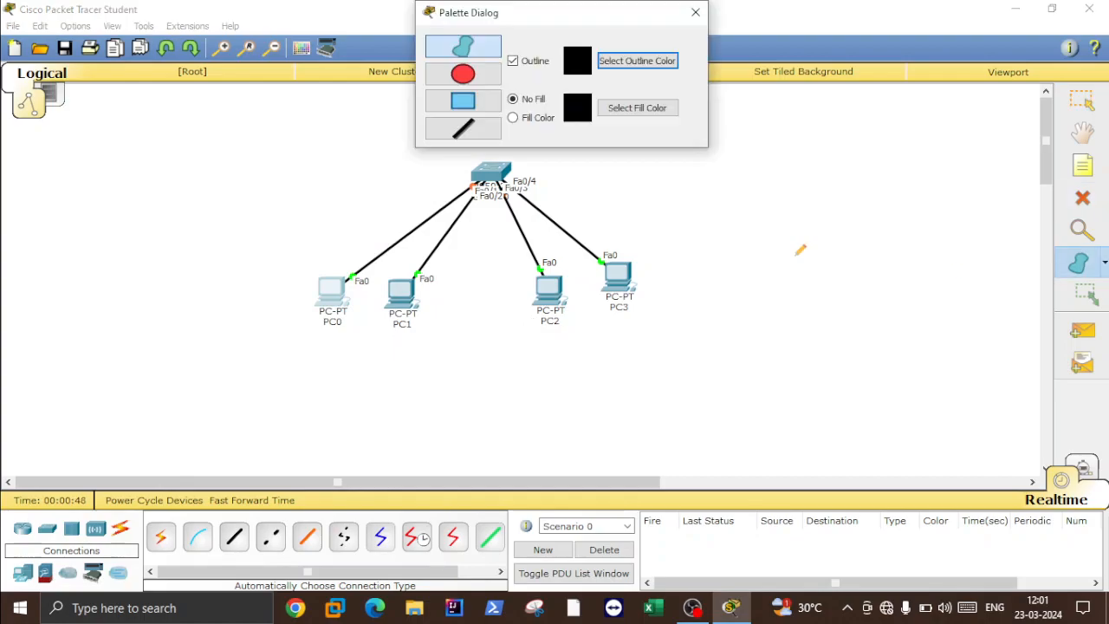
pyautogui.click(462, 101)
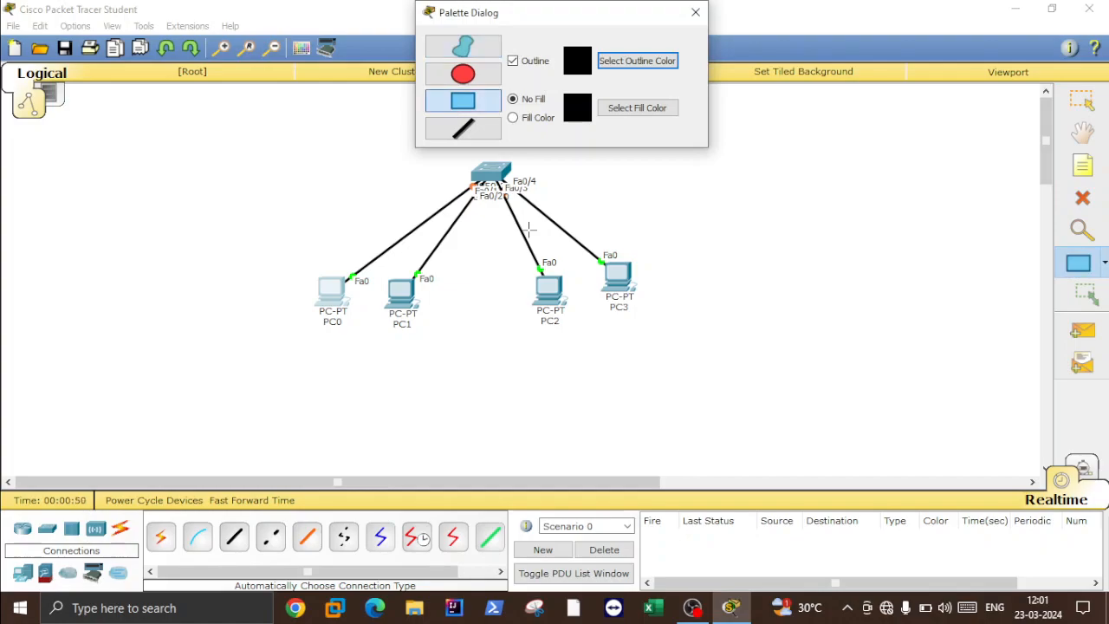
pyautogui.moveTo(508, 232); pyautogui.dragTo(679, 342)
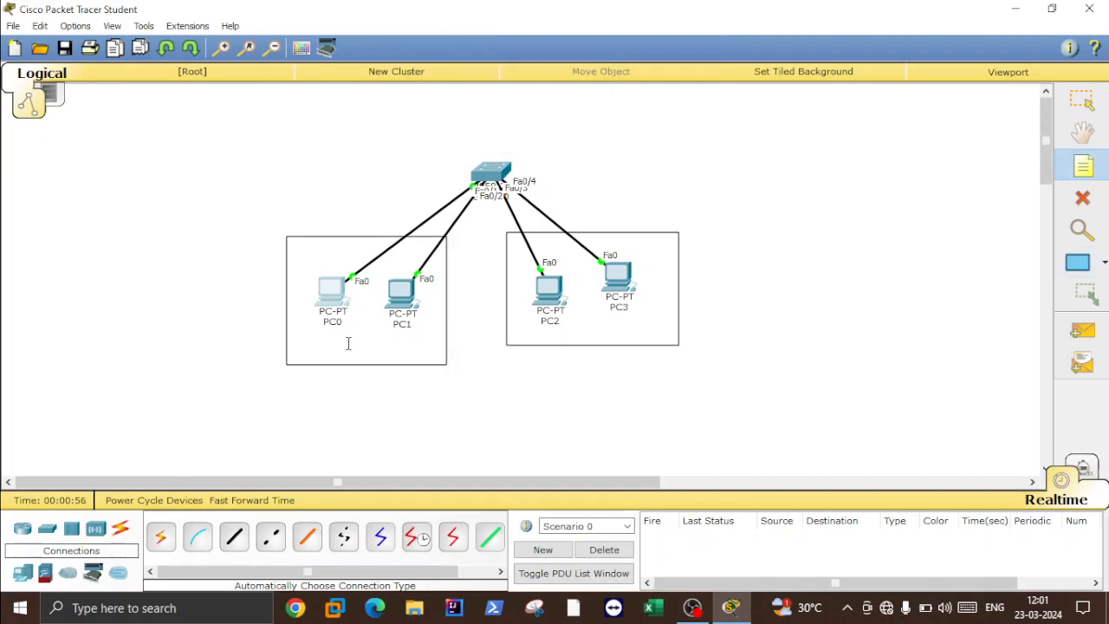
# Add the note "Engineer" below the rectangle around PC0 and PC1
pyautogui.click(322, 373)
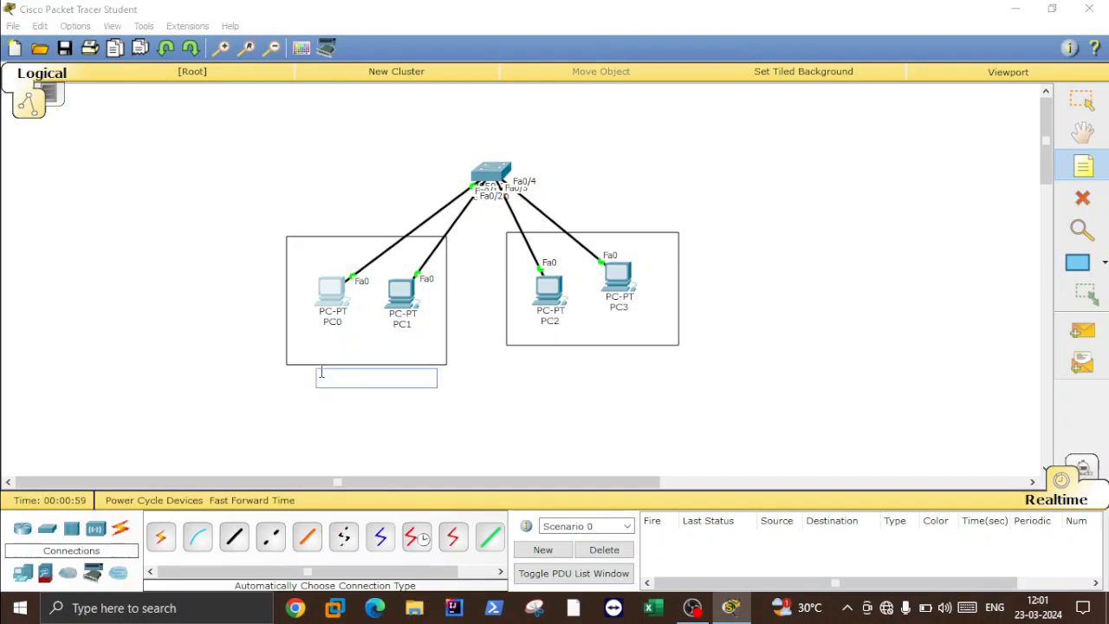
pyautogui.write('ENgine')
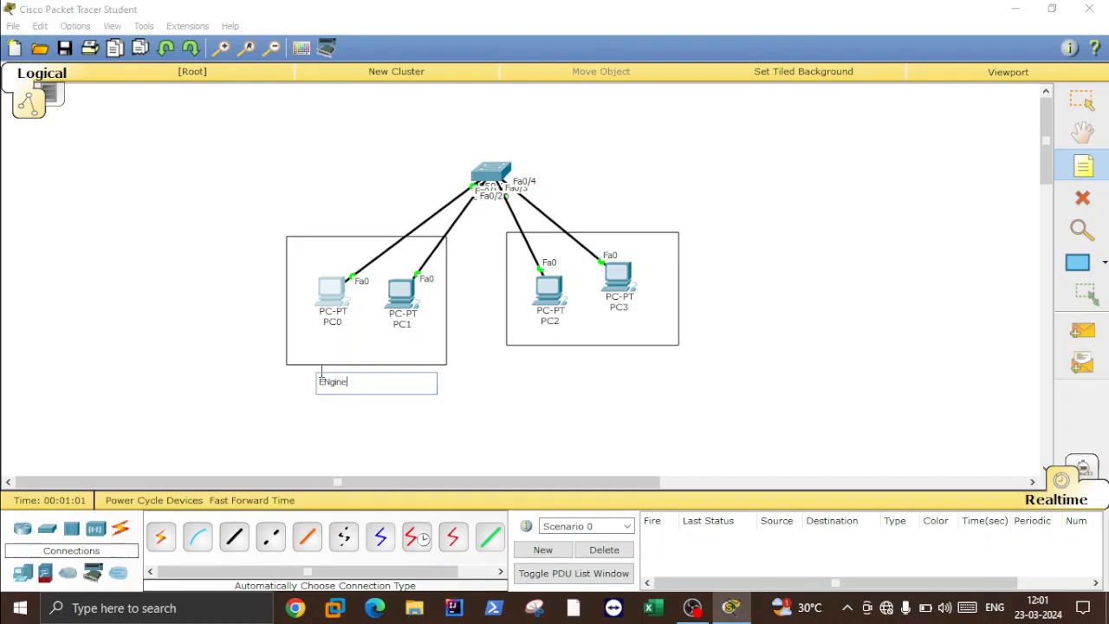
pyautogui.press('BackSpace')
pyautogui.press('BackSpace')
pyautogui.press('BackSpace')
pyautogui.press('BackSpace')
pyautogui.press('BackSpace')
pyautogui.write('ngineer')
# Add the note "HR" below the rectangle around PC2 and PC3
pyautogui.click(555, 364)
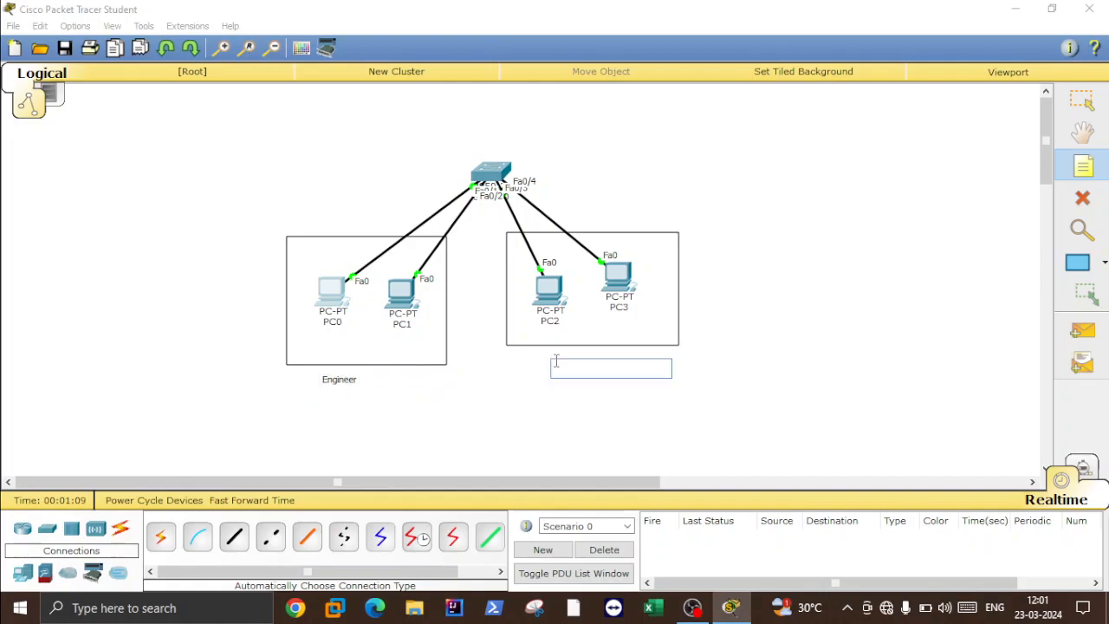
pyautogui.write('HR')
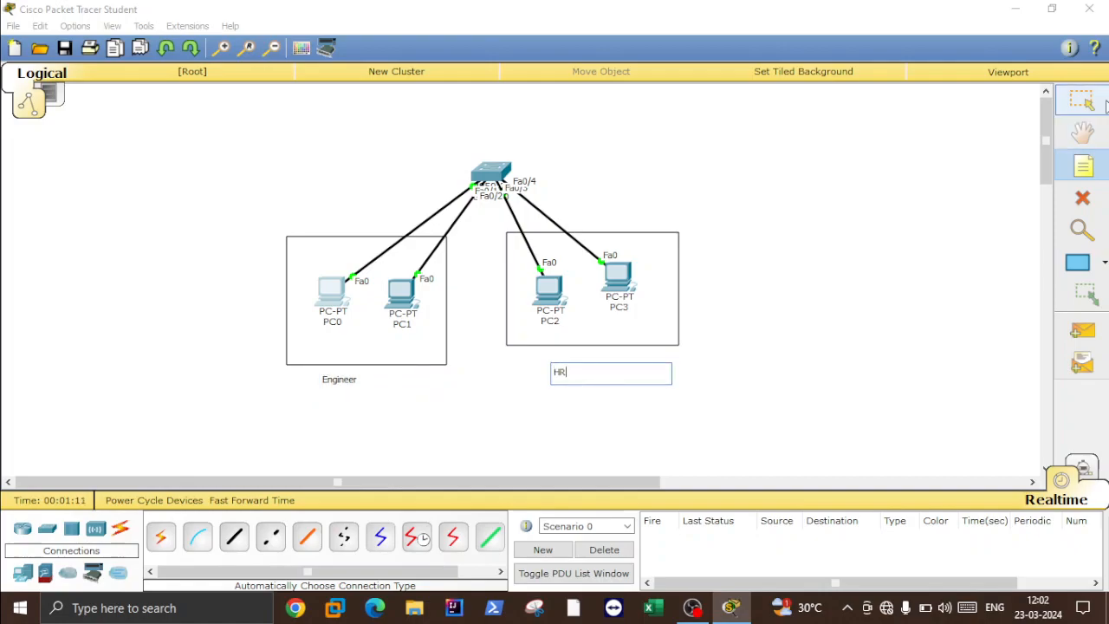
pyautogui.press('Escape')
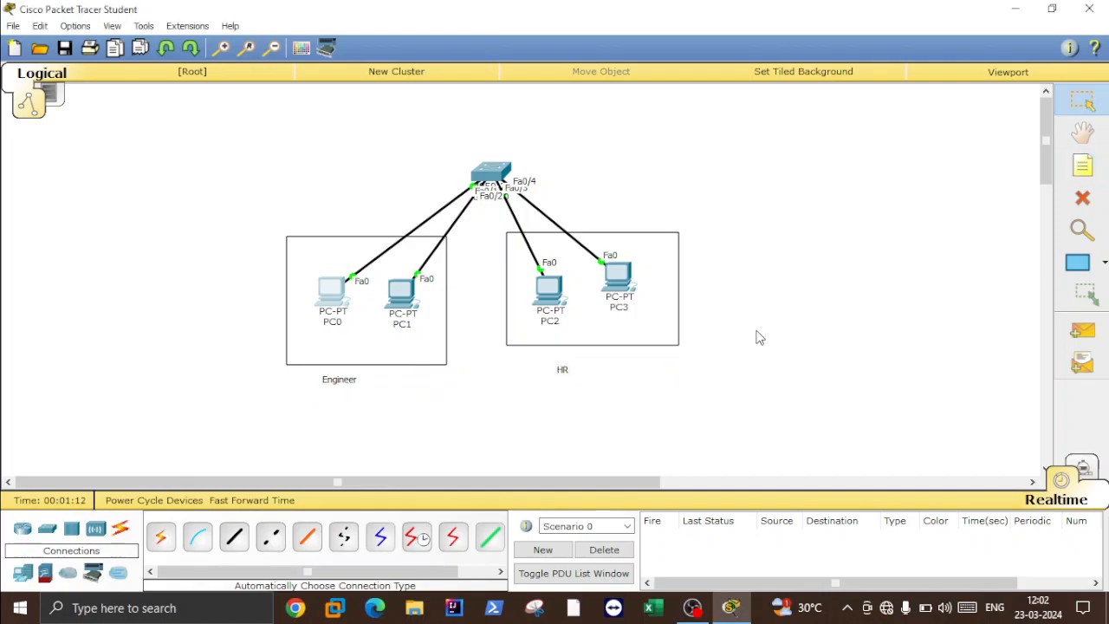
pyautogui.press('n')
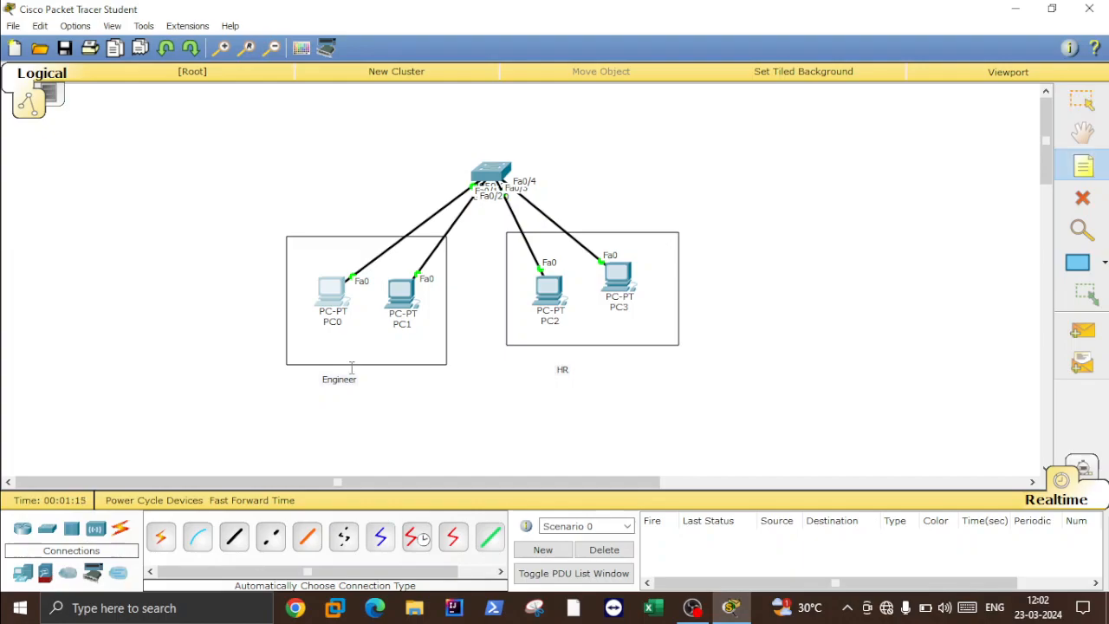
pyautogui.click(386, 371)
pyautogui.press('Escape')
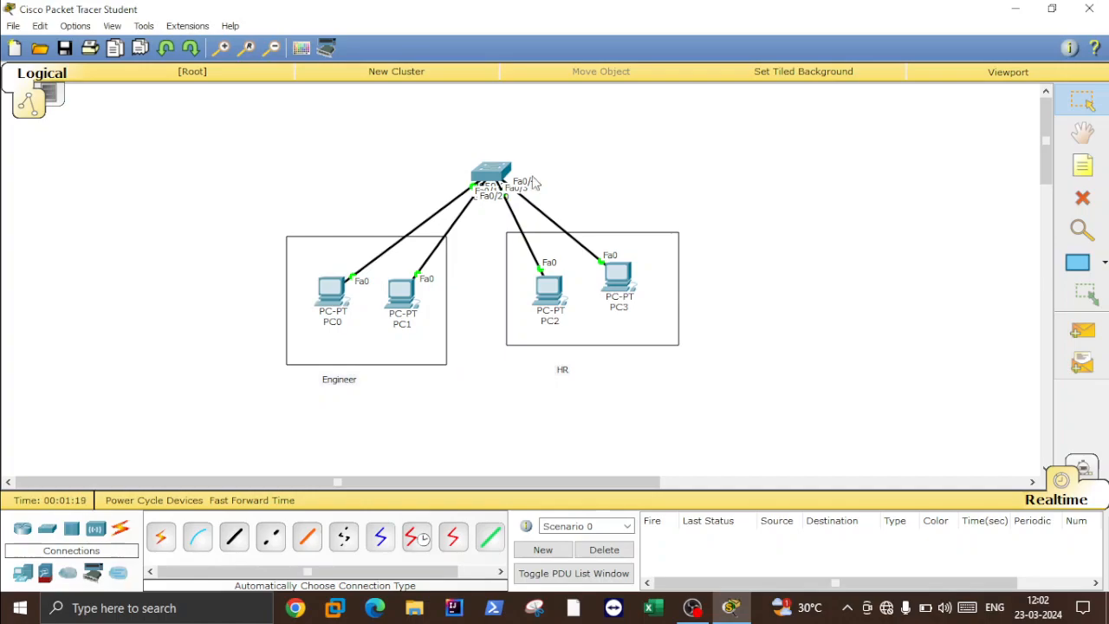
pyautogui.click(492, 172)
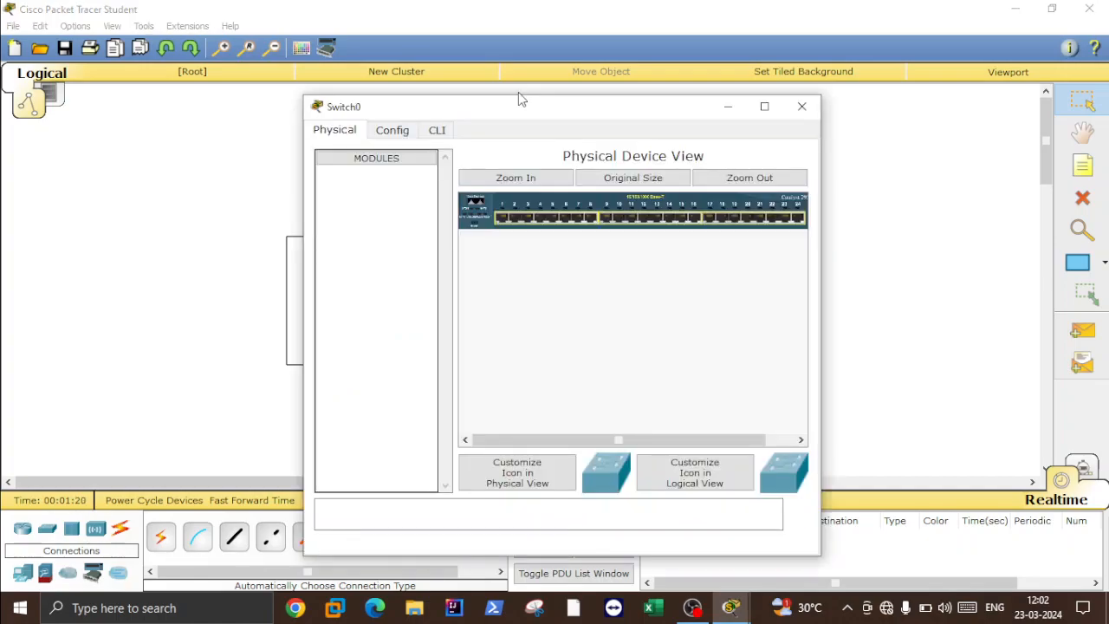
pyautogui.click(801, 107)
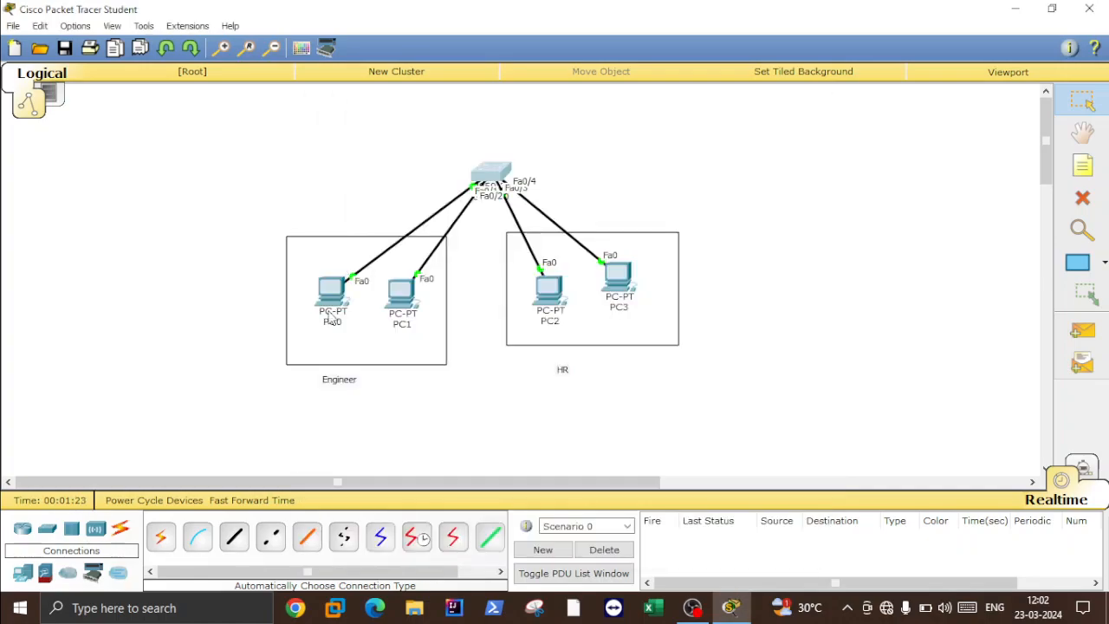
# Shift the switch and the Engineer rectangle slightly, and reposition the PCs inside the two department rectangles
pyautogui.moveTo(332, 318); pyautogui.dragTo(322, 302)
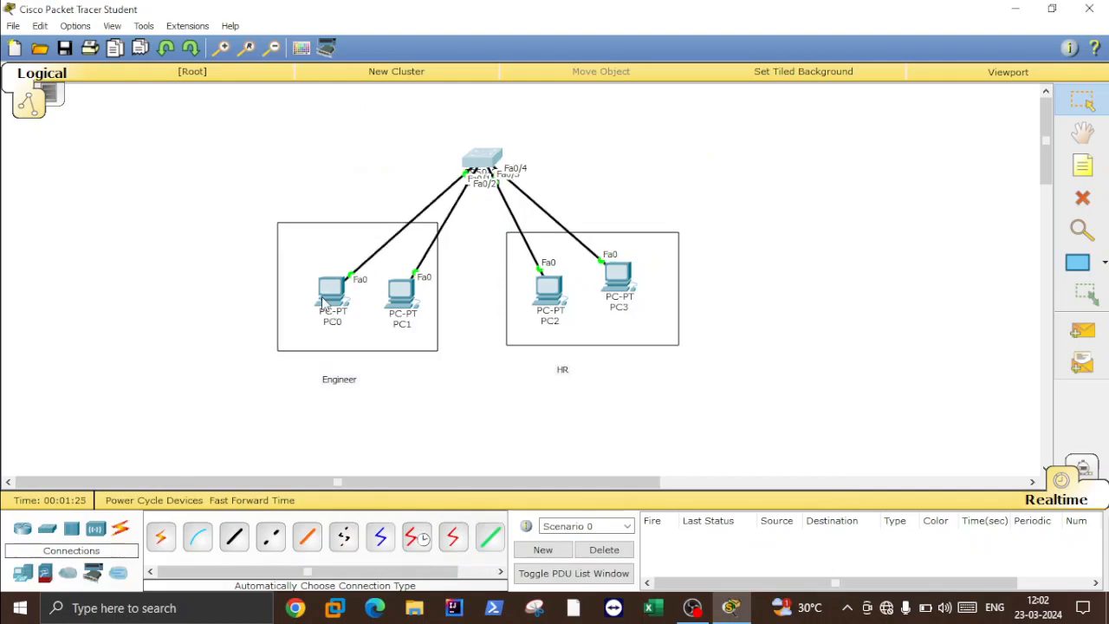
pyautogui.click(333, 298)
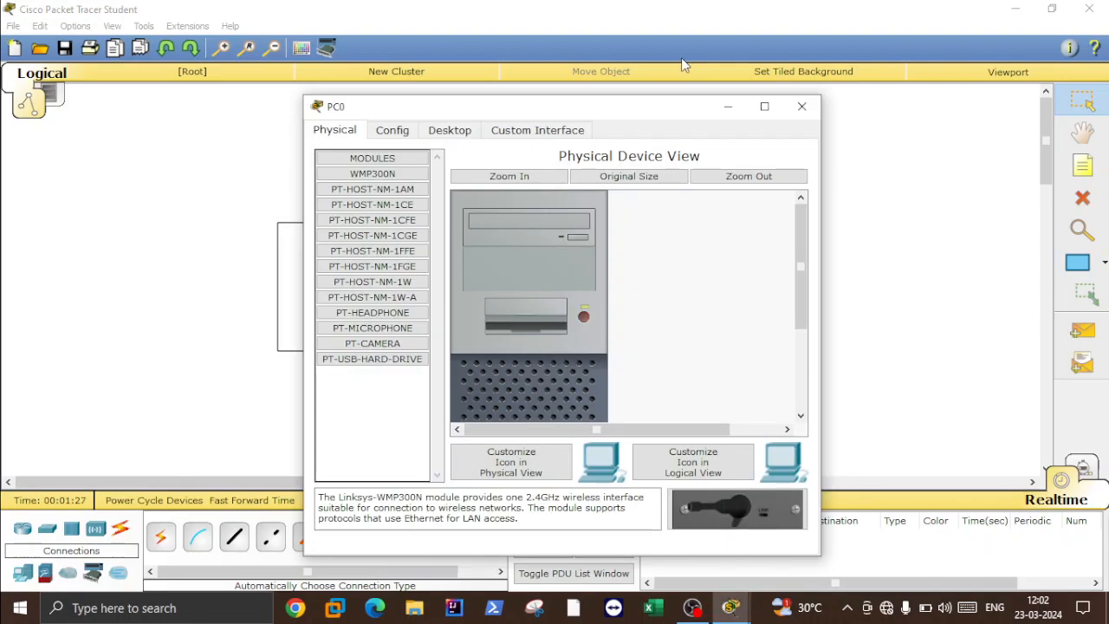
pyautogui.click(794, 105)
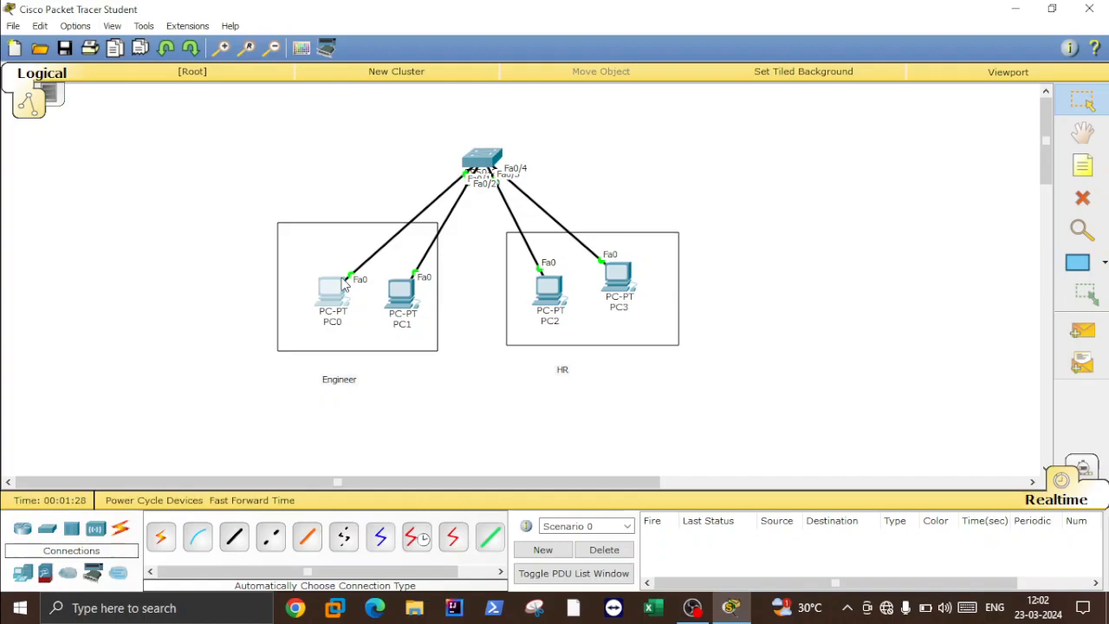
pyautogui.moveTo(344, 286); pyautogui.dragTo(315, 297)
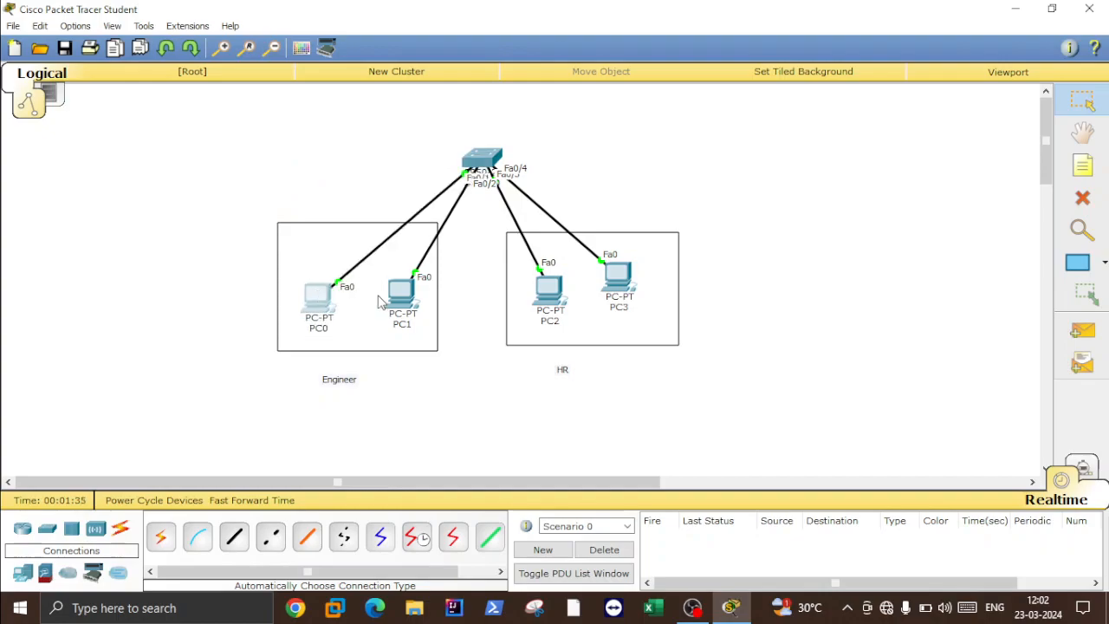
pyautogui.moveTo(401, 301)
pyautogui.mouseDown()
pyautogui.moveTo(309, 182)
pyautogui.moveTo(388, 308)
pyautogui.mouseUp()
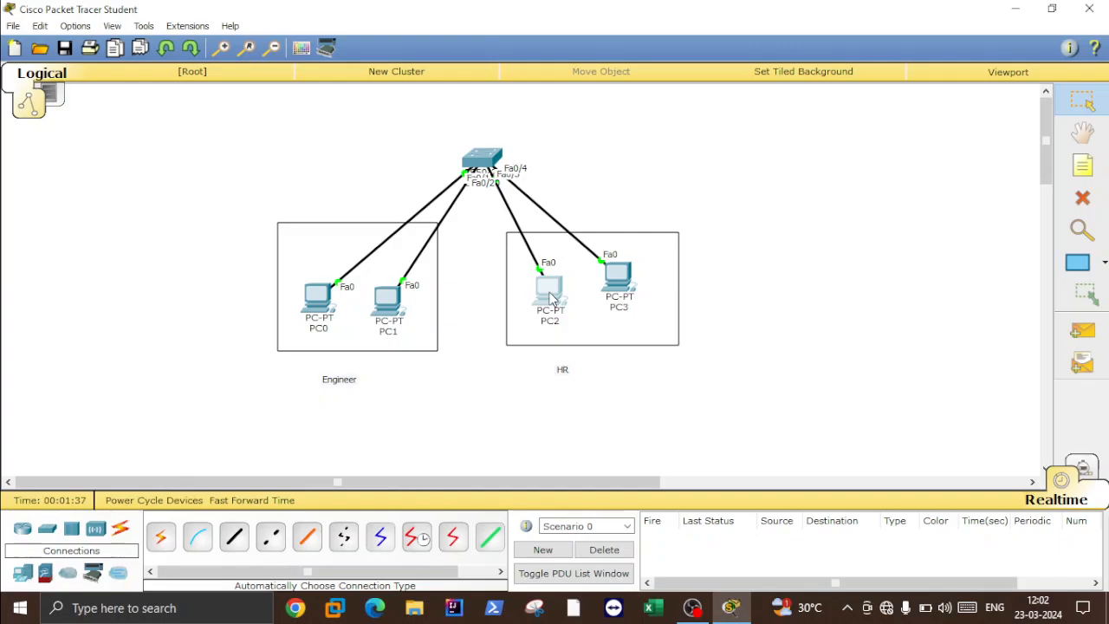
pyautogui.moveTo(551, 298); pyautogui.dragTo(545, 275)
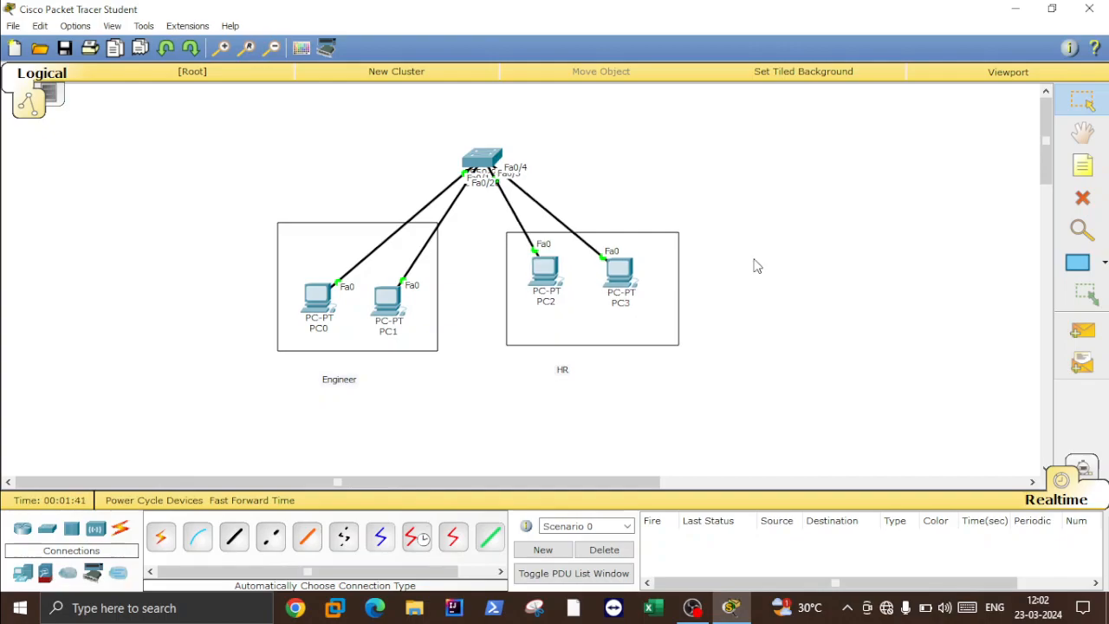
# Open the switch's command line, move its window aside and bring up the user EXEC prompt
pyautogui.click(482, 158)
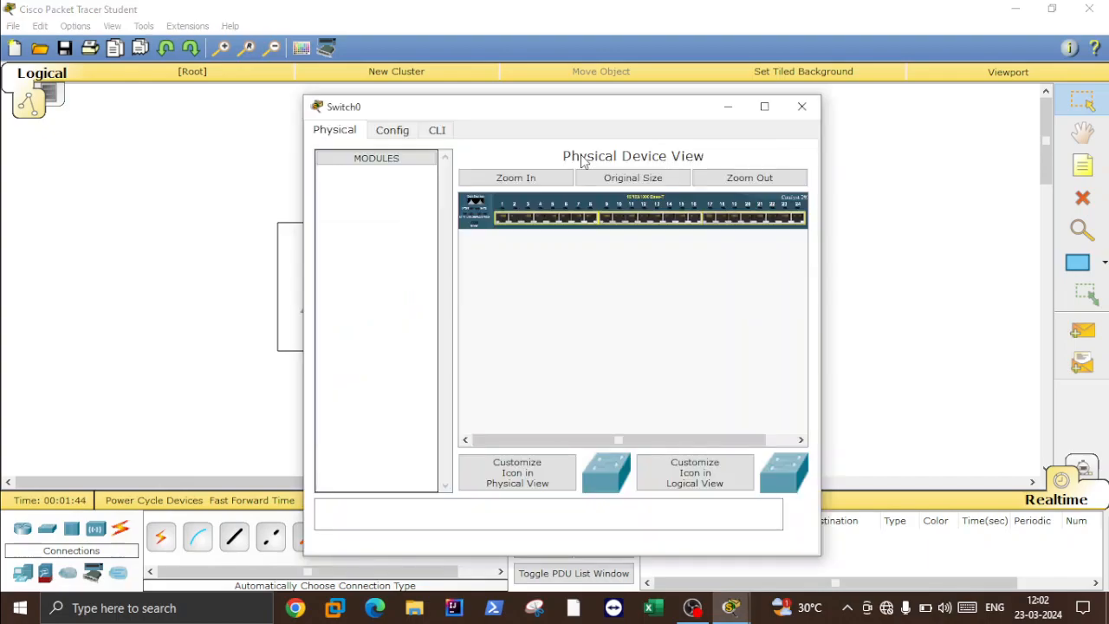
pyautogui.click(437, 129)
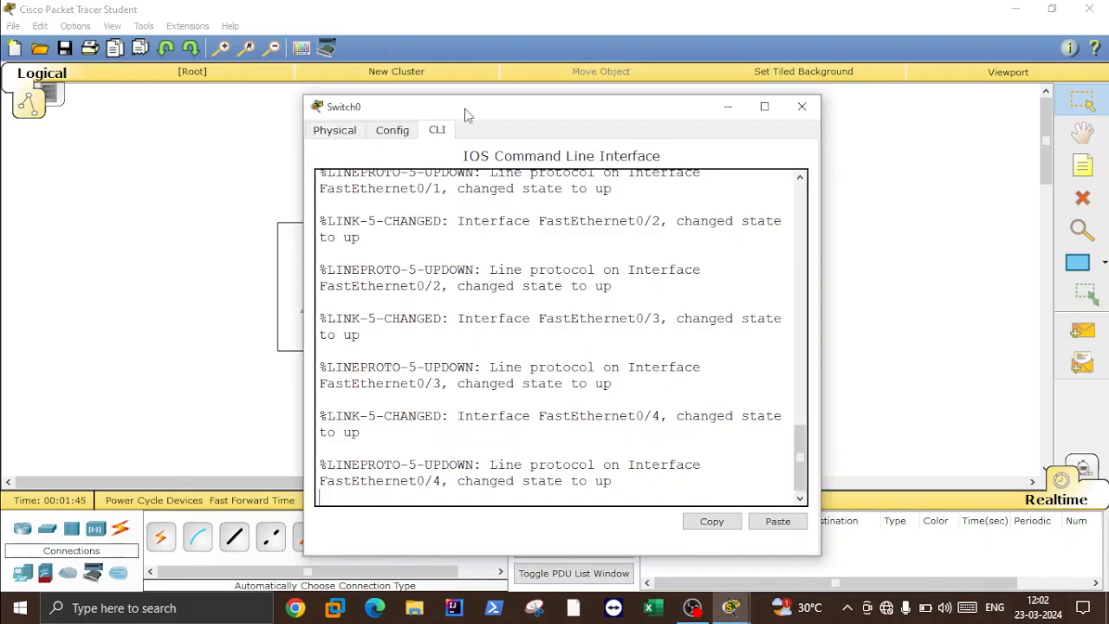
pyautogui.moveTo(465, 115); pyautogui.dragTo(689, 115)
pyautogui.press('Return')
pyautogui.press('Return')
pyautogui.press('Return')
pyautogui.press('Return')
pyautogui.press('Return')
pyautogui.press('Return')
pyautogui.press('Return')
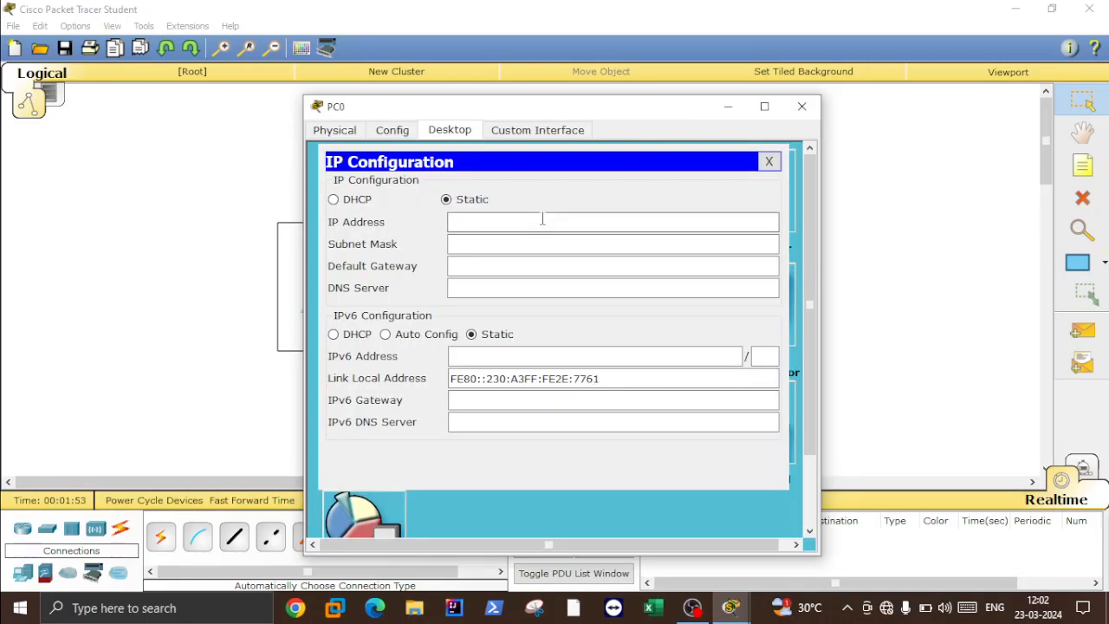
# Set PC0's static IP address to 192.168.1.1 with subnet mask 255.255.255.0 and close its configuration
pyautogui.write('192.168.1.')
pyautogui.write('1')
pyautogui.click(545, 244)
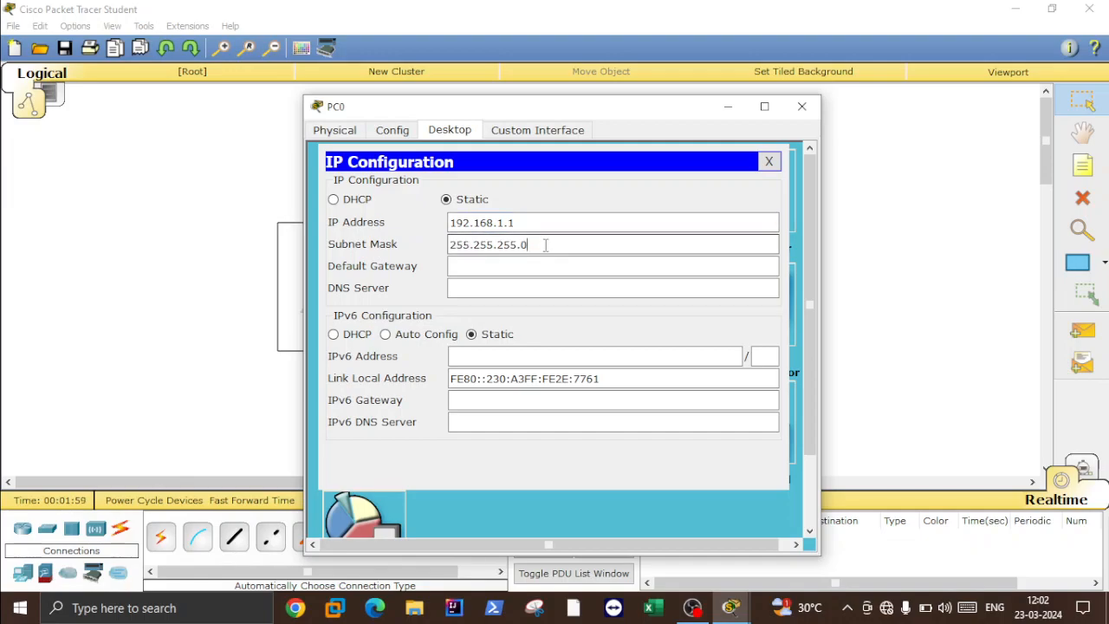
pyautogui.moveTo(519, 222); pyautogui.dragTo(439, 232)
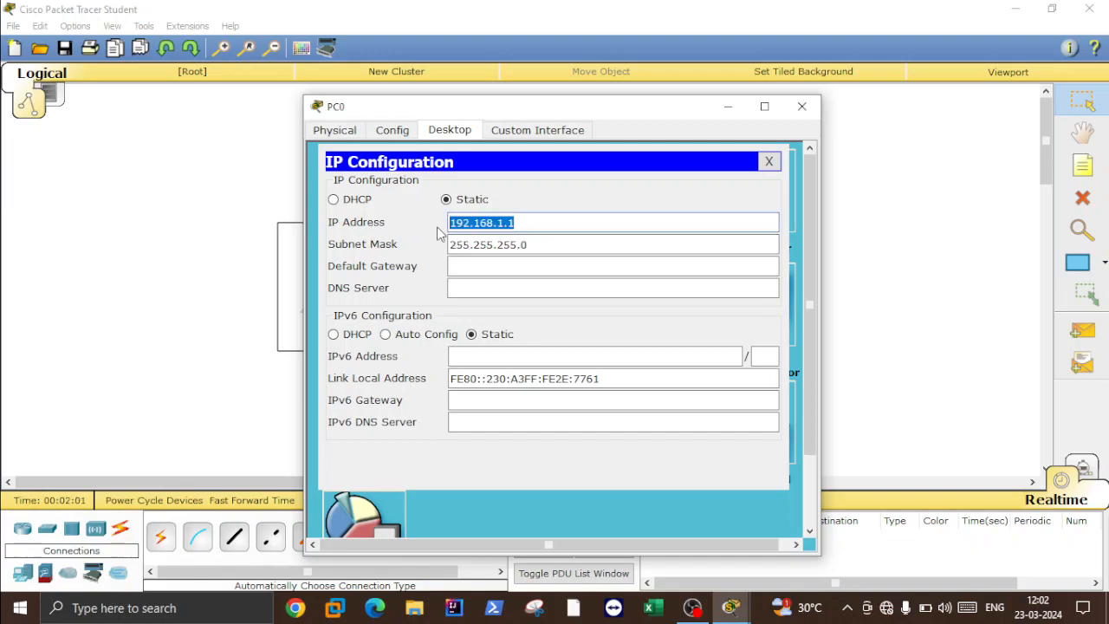
pyautogui.click(801, 106)
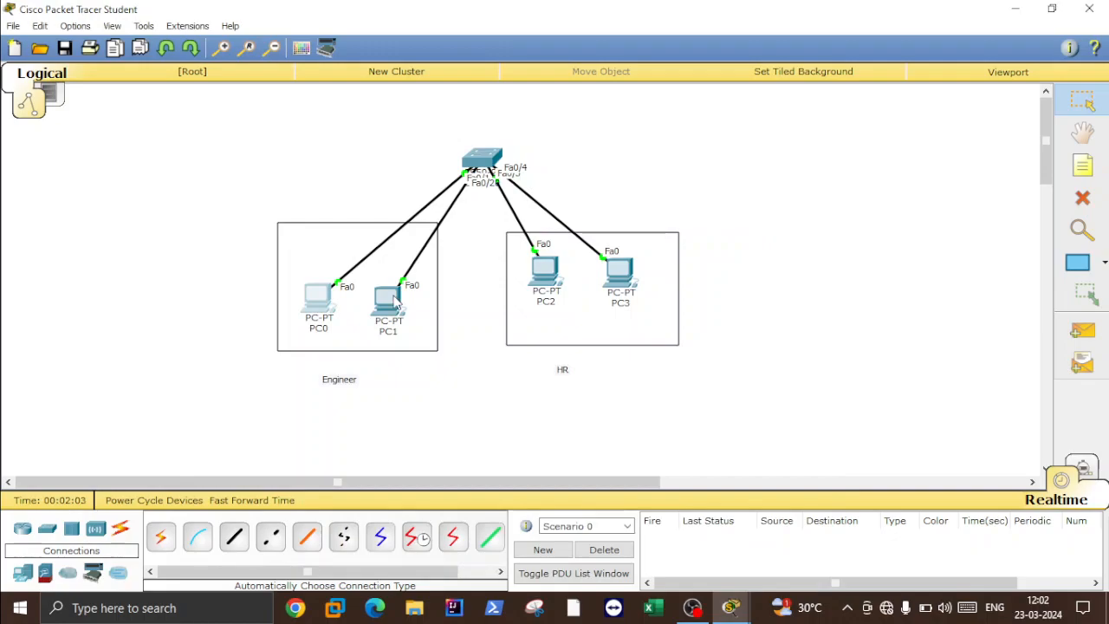
# Assign static IP addresses to PC1, PC2 (192.168.1.3) and PC3 (192.168.1.4), filling in their subnet masks
pyautogui.click(388, 299)
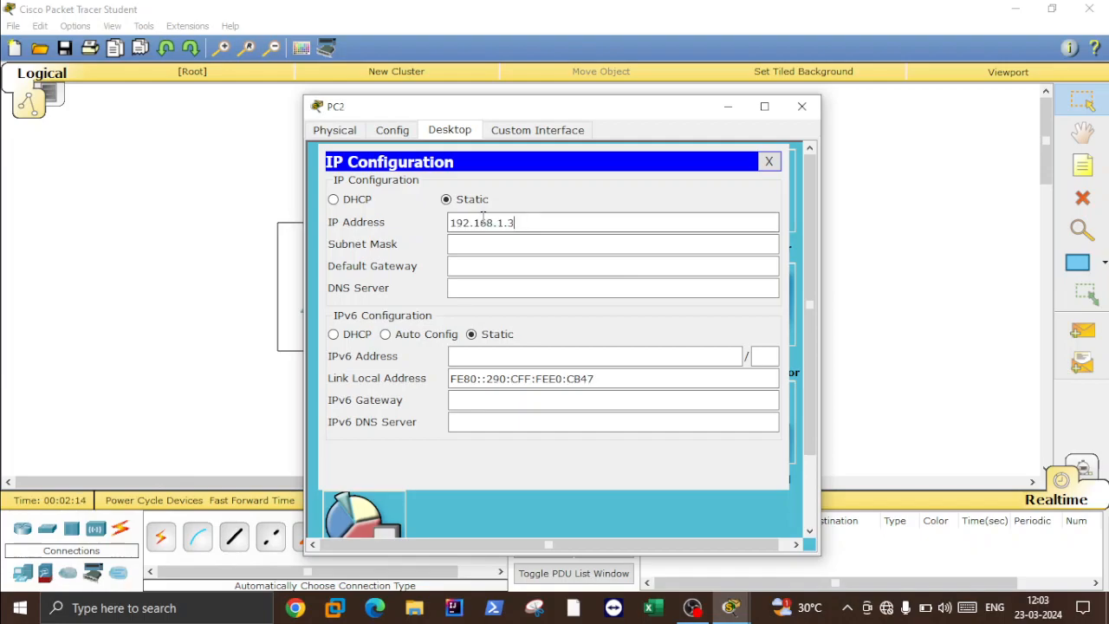
pyautogui.click(491, 243)
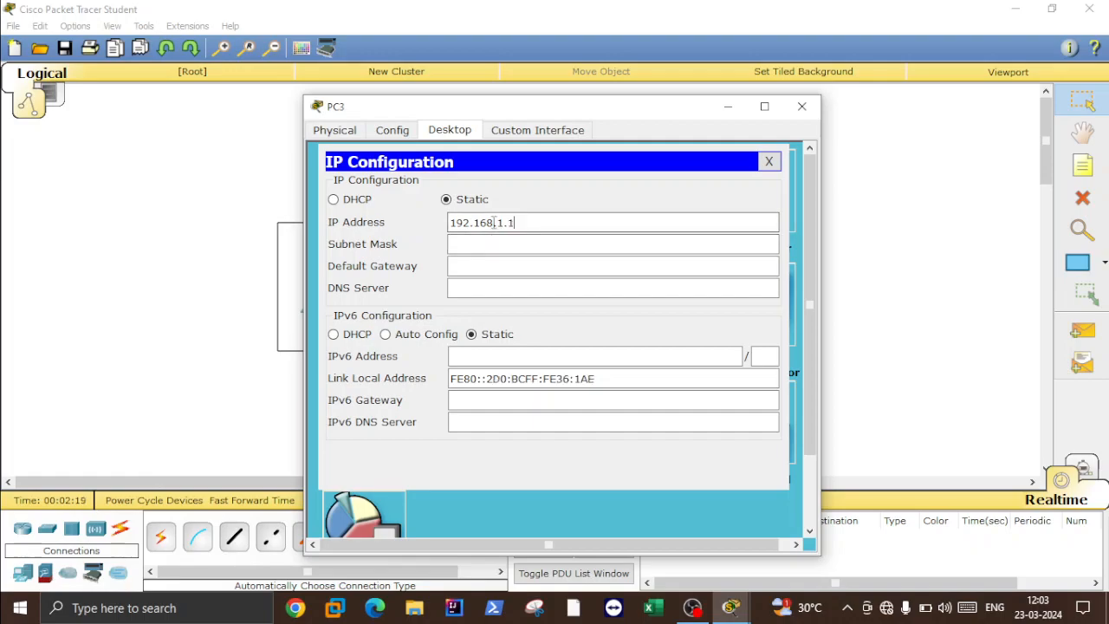
pyautogui.press('BackSpace')
pyautogui.write('4')
pyautogui.click(490, 244)
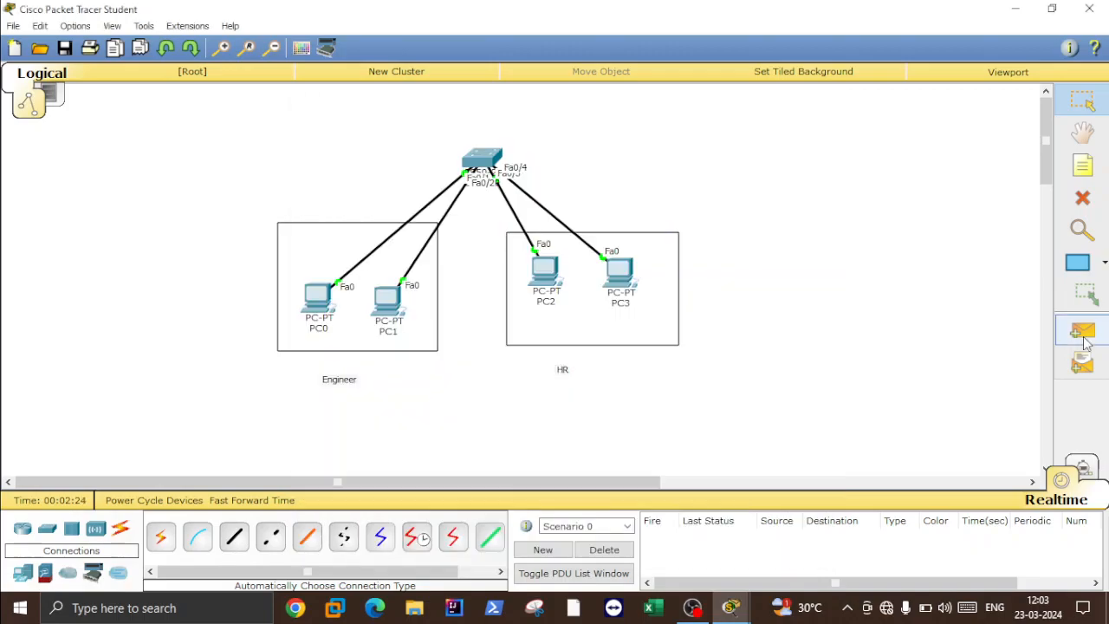
# Test connectivity between the departments by sending a simple PDU from PC3 to PC1
pyautogui.click(1085, 336)
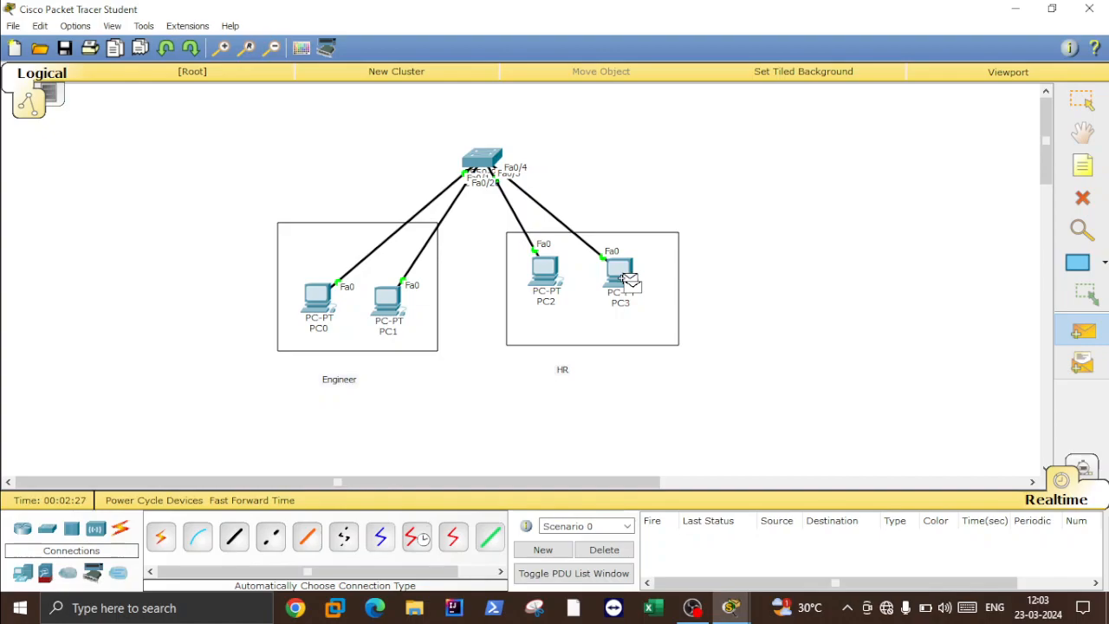
pyautogui.click(389, 299)
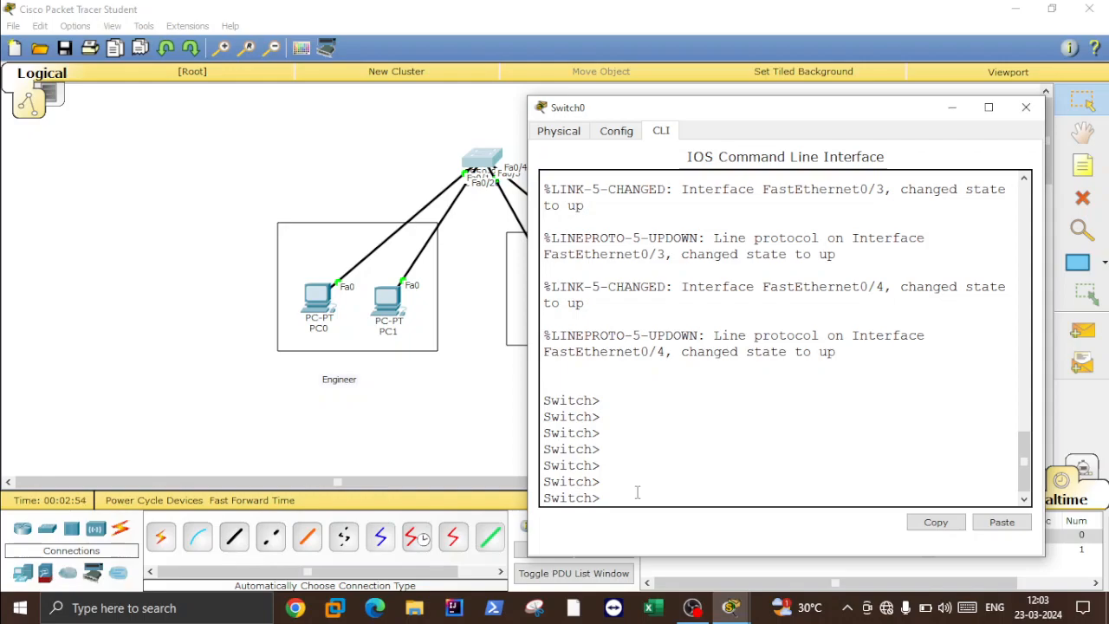
# Enter privileged EXEC mode on the switch and display its VLAN table with show vlan
pyautogui.write('en')
pyautogui.press('Return')
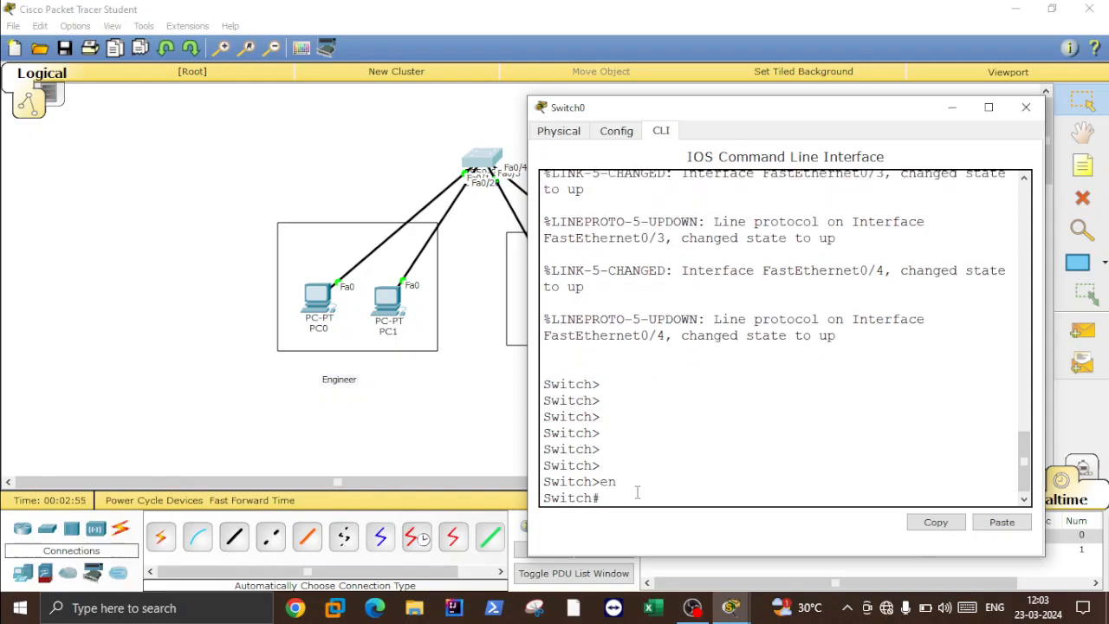
pyautogui.write('show vlan')
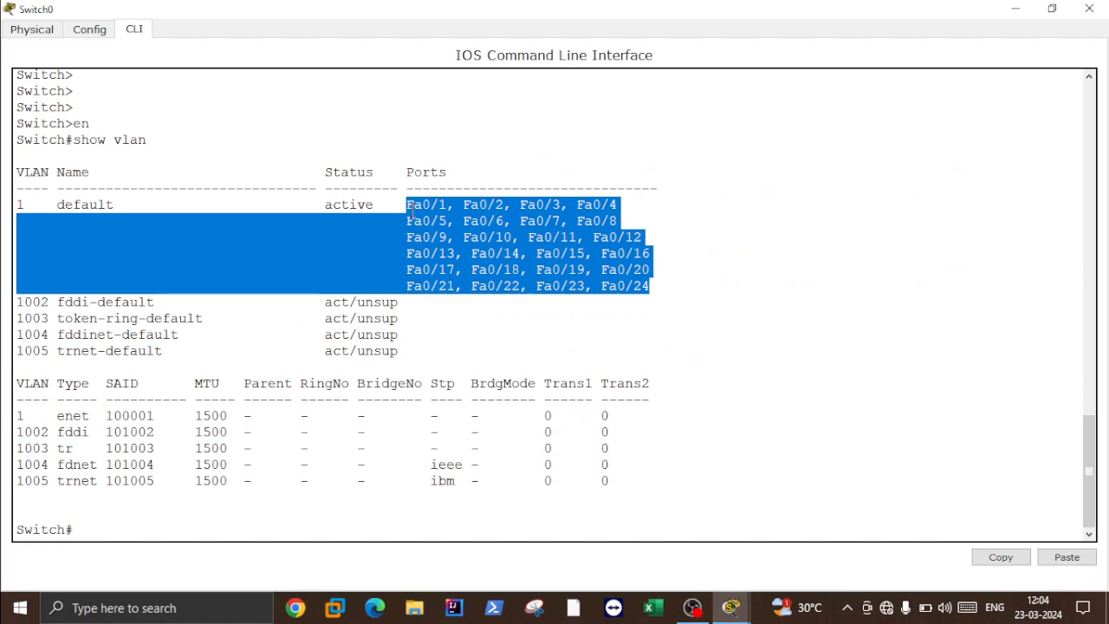
pyautogui.click(419, 353)
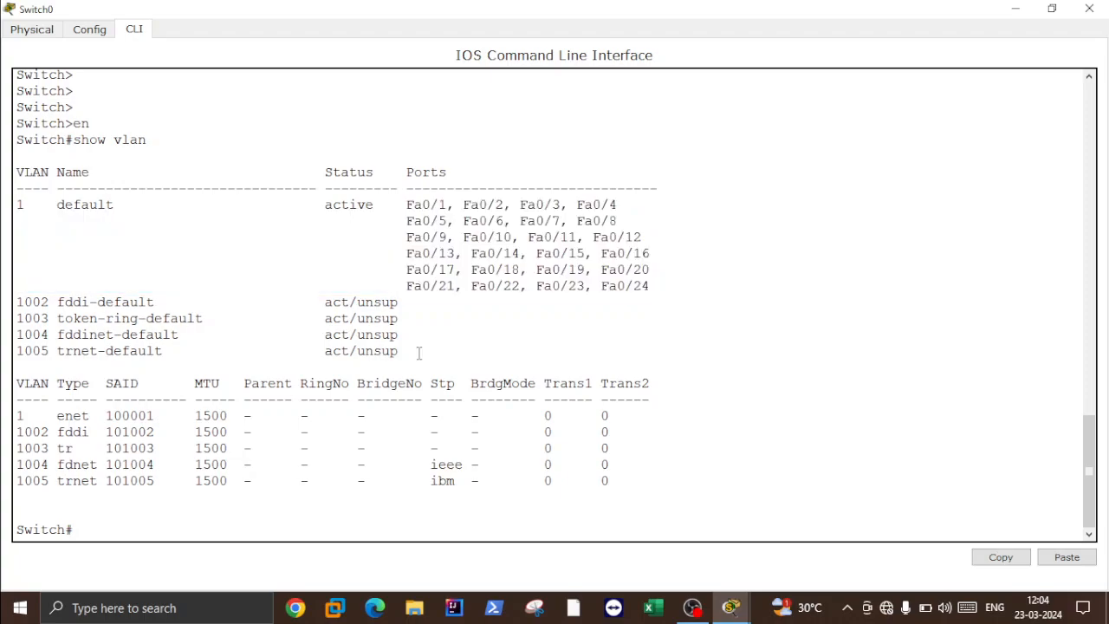
pyautogui.press('Return')
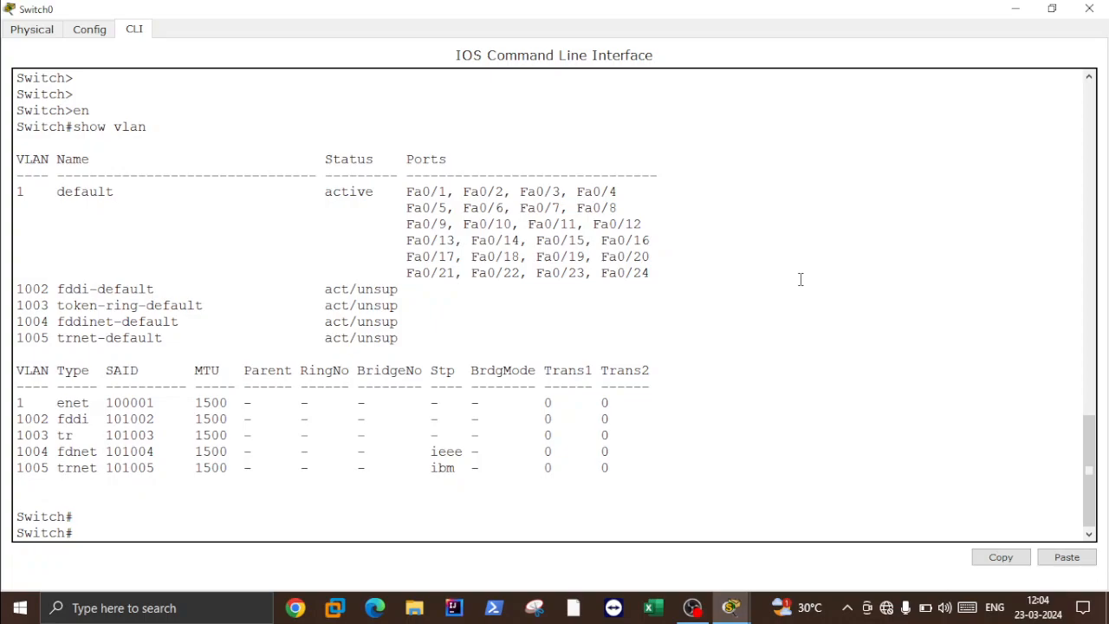
pyautogui.press('Return')
pyautogui.press('Return')
pyautogui.press('Return')
pyautogui.press('Return')
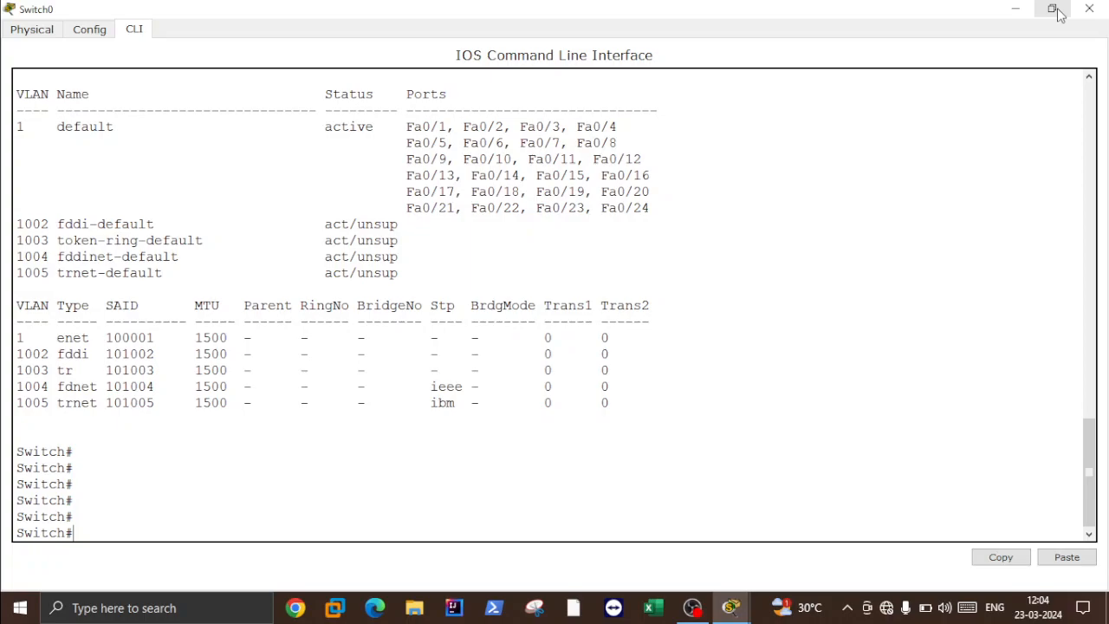
# Create VLAN 2 named Engineer and VLAN 3 named HR on the switch, and display the VLAN table
pyautogui.click(1054, 11)
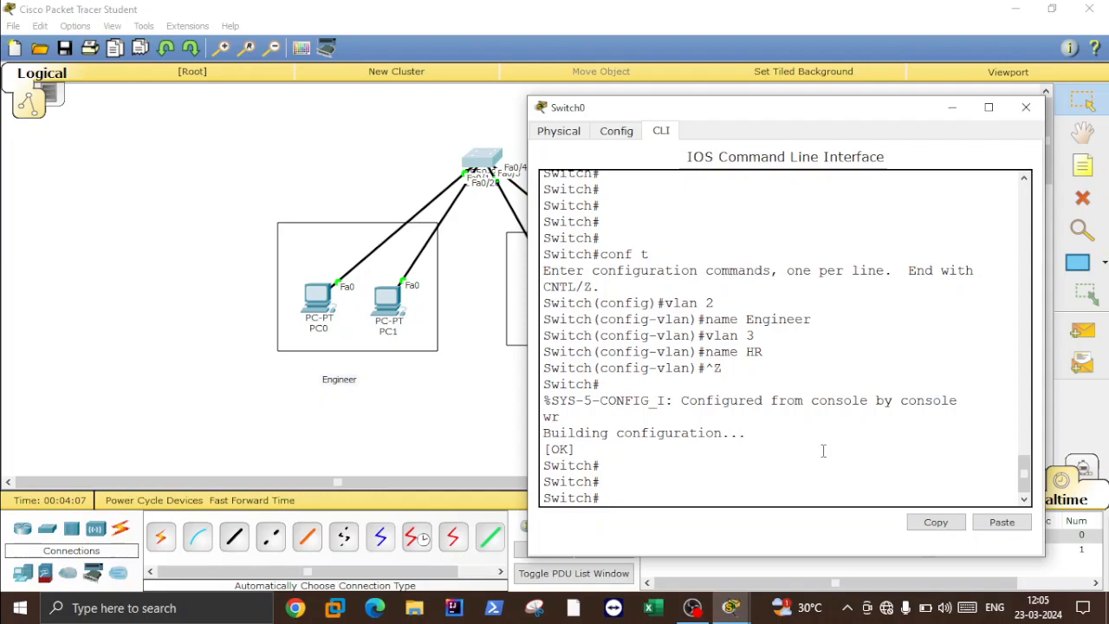
pyautogui.write('show vlan')
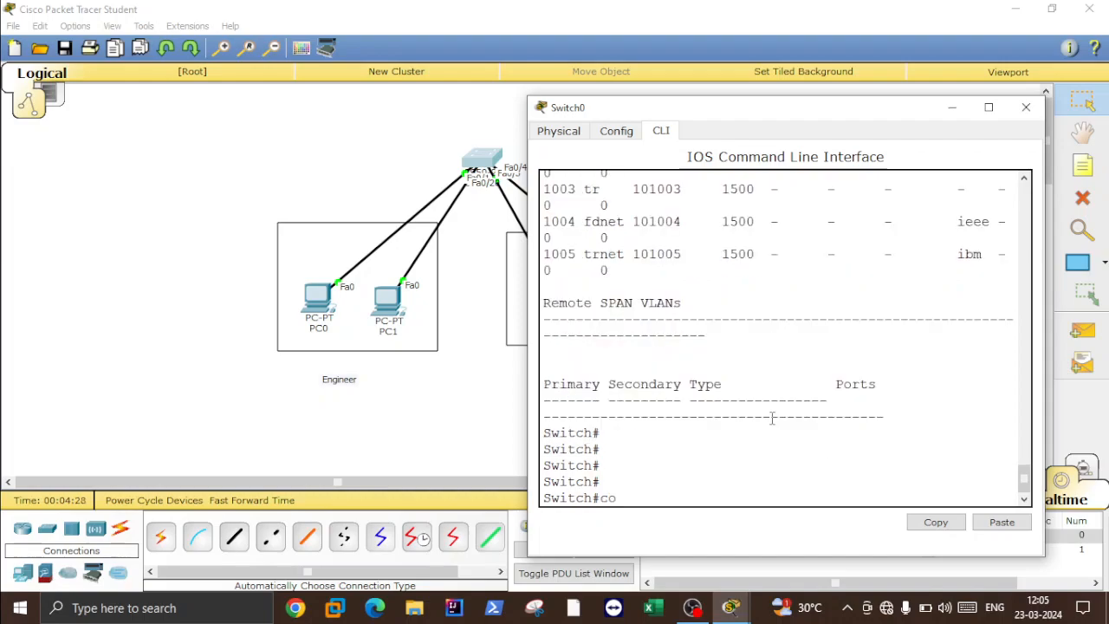
# Configure interface fa0/1 as an access port in VLAN 2
pyautogui.write('nf t')
pyautogui.press('Return')
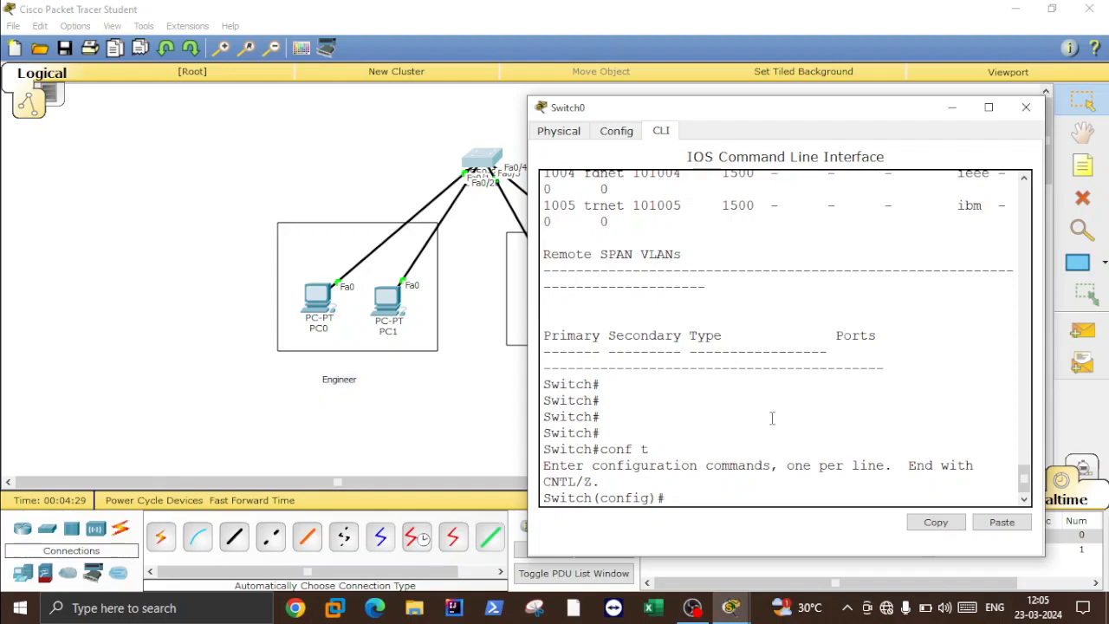
pyautogui.write('int fa0/1')
pyautogui.press('Return')
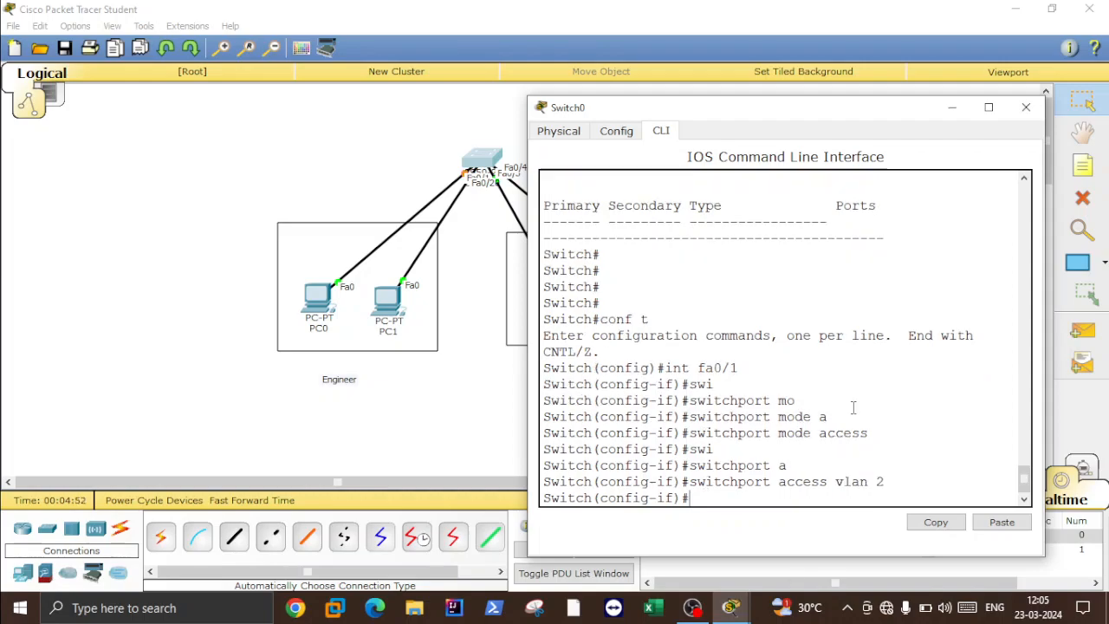
# Configure interface fa0/2 as an access port in VLAN 2 and save the configuration
pyautogui.write('int fa0/2')
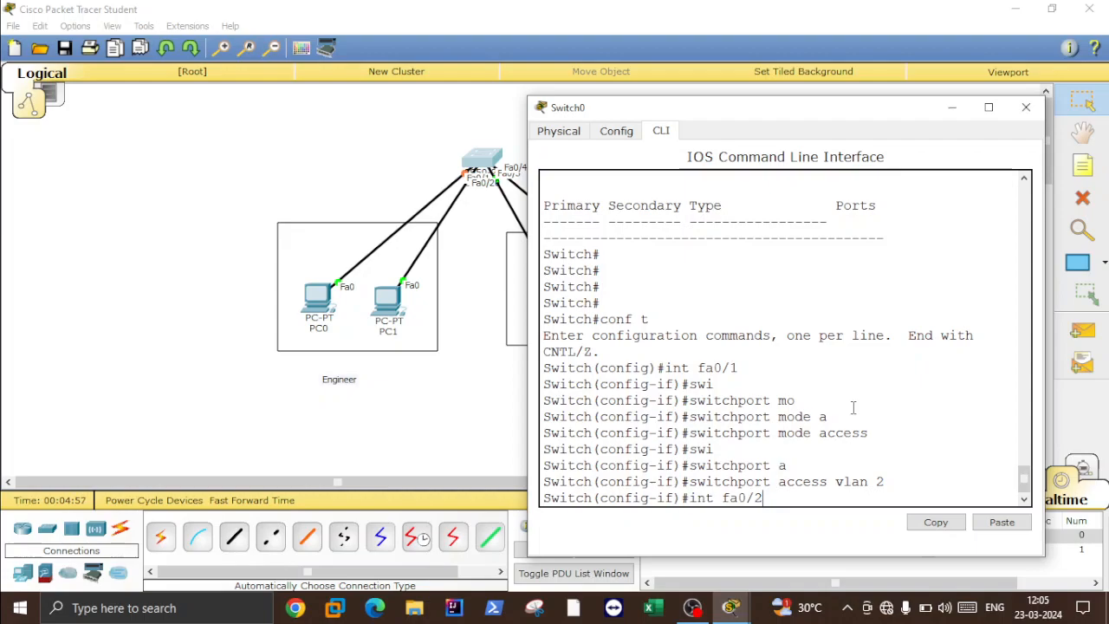
pyautogui.press('Return')
pyautogui.write('swi')
pyautogui.press('Tab')
pyautogui.write('mo')
pyautogui.press('Tab')
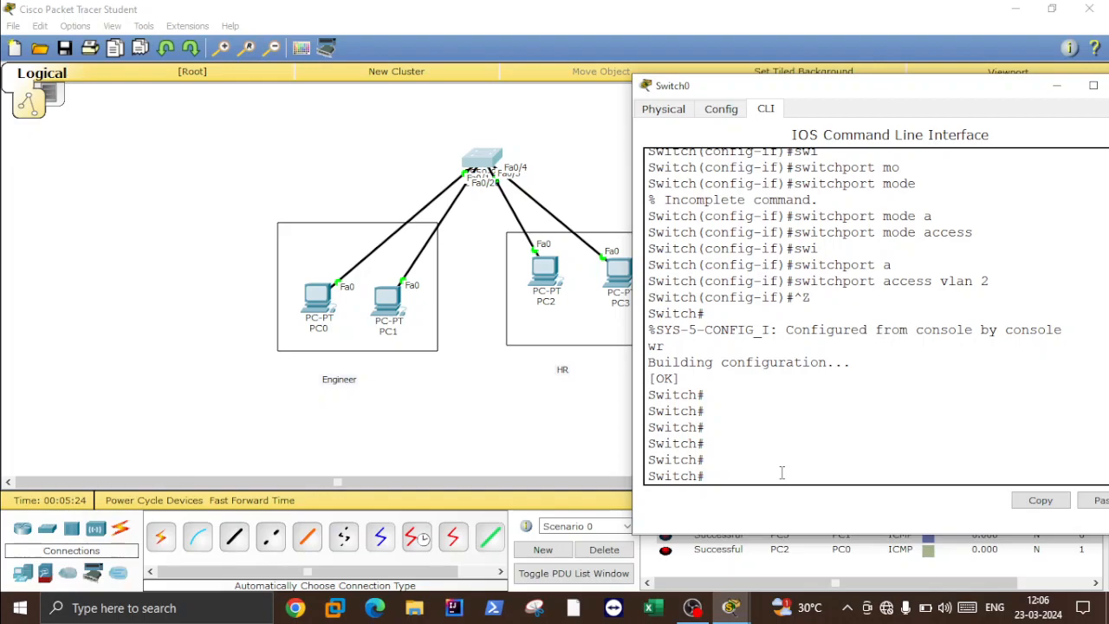
# Configure interface range fa0/3-4 as access ports in VLAN 3 and save the configuration
pyautogui.write('conf t')
pyautogui.press('Return')
pyautogui.write('int range fa0/')
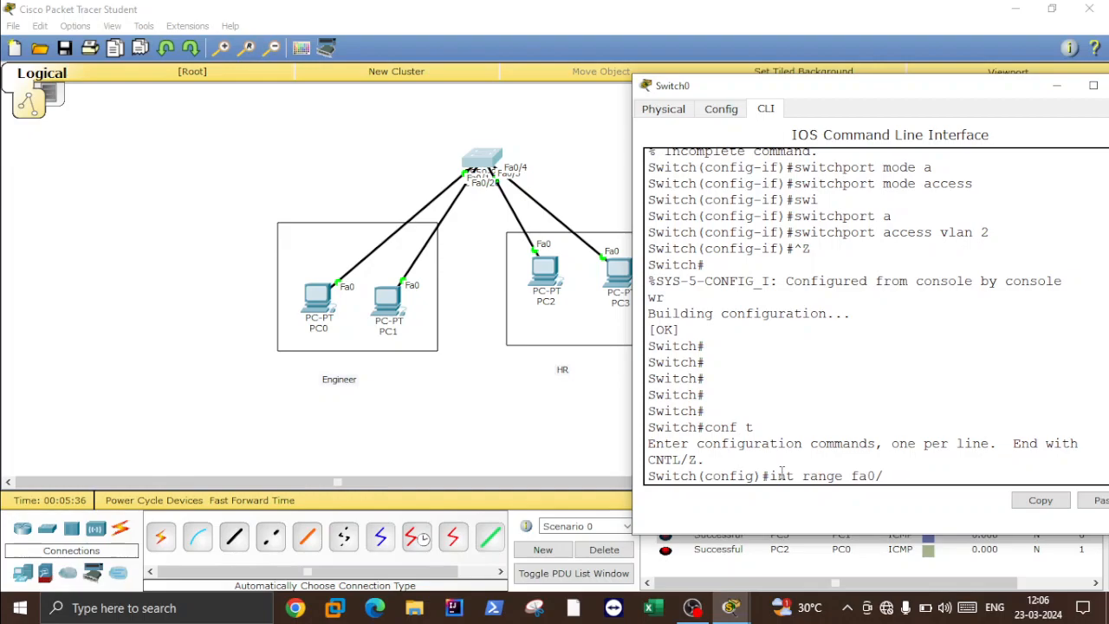
pyautogui.write('3-5')
pyautogui.press('BackSpace')
pyautogui.write('4')
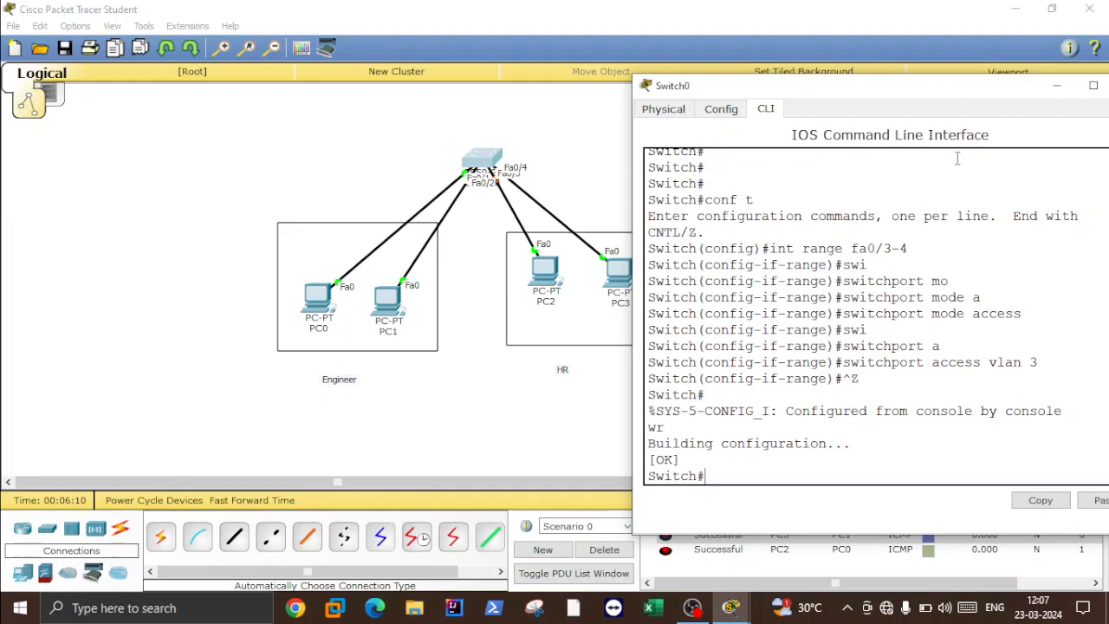
# Delete the PDU scenario to clear the earlier tests, and reposition PC3 within the HR rectangle
pyautogui.click(606, 549)
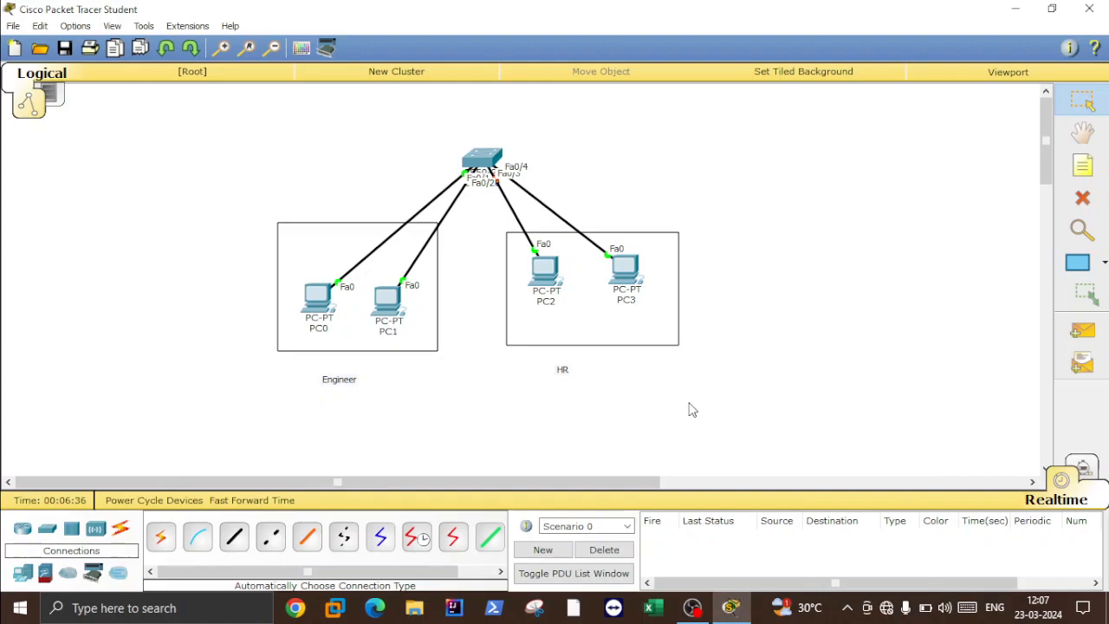
pyautogui.moveTo(625, 270); pyautogui.dragTo(662, 197)
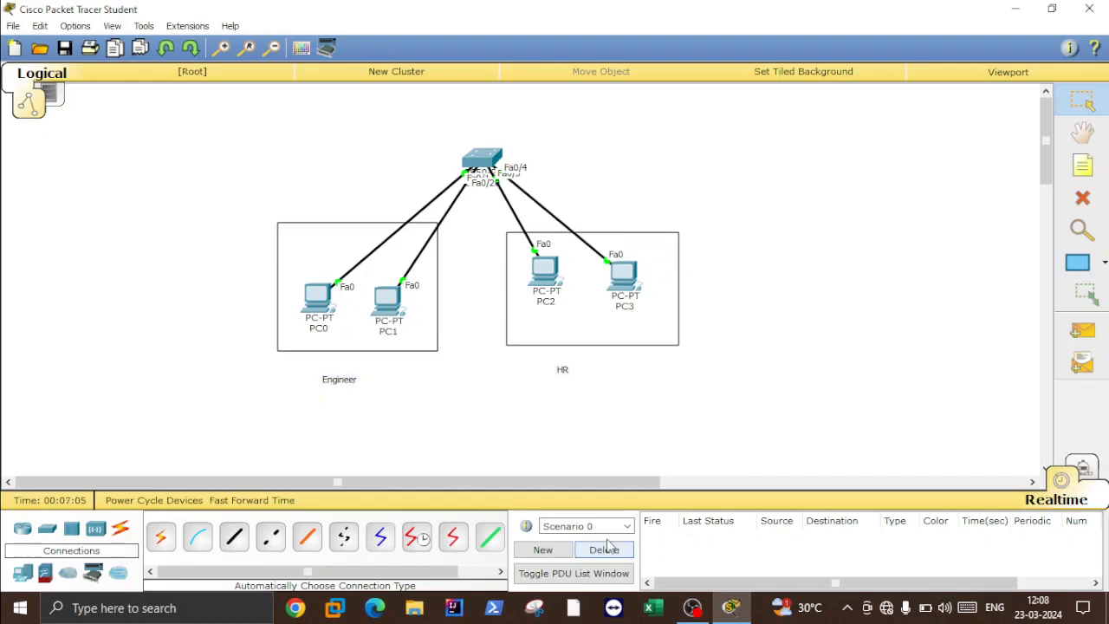
# Send a simple PDU from PC3 to PC2 within HR, and shift the HR rectangle slightly to the left
pyautogui.click(1082, 330)
pyautogui.click(624, 275)
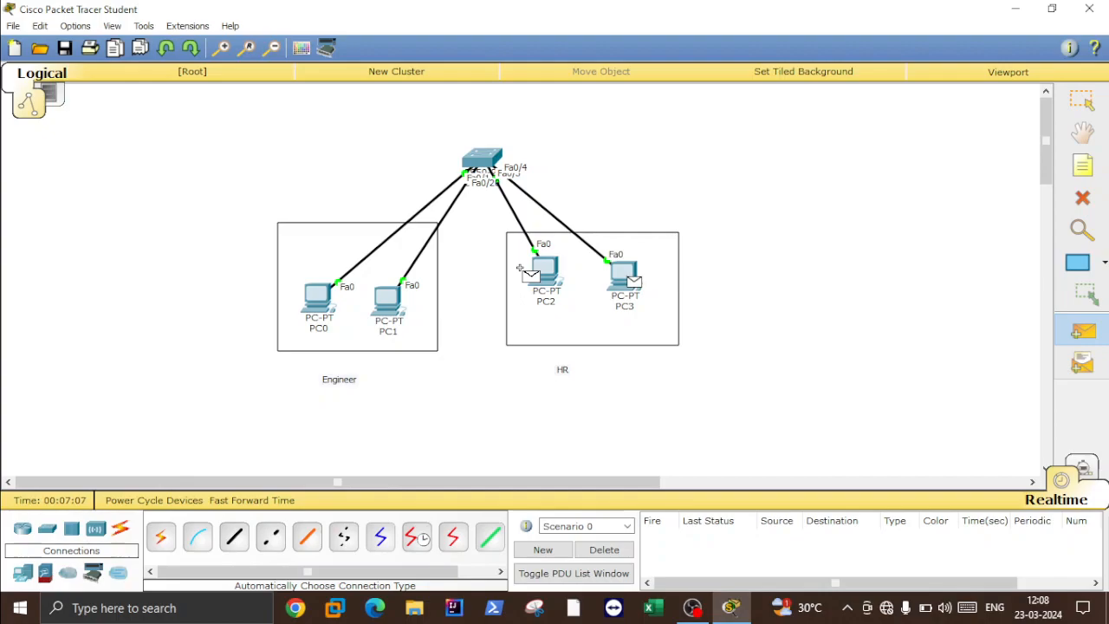
pyautogui.click(541, 272)
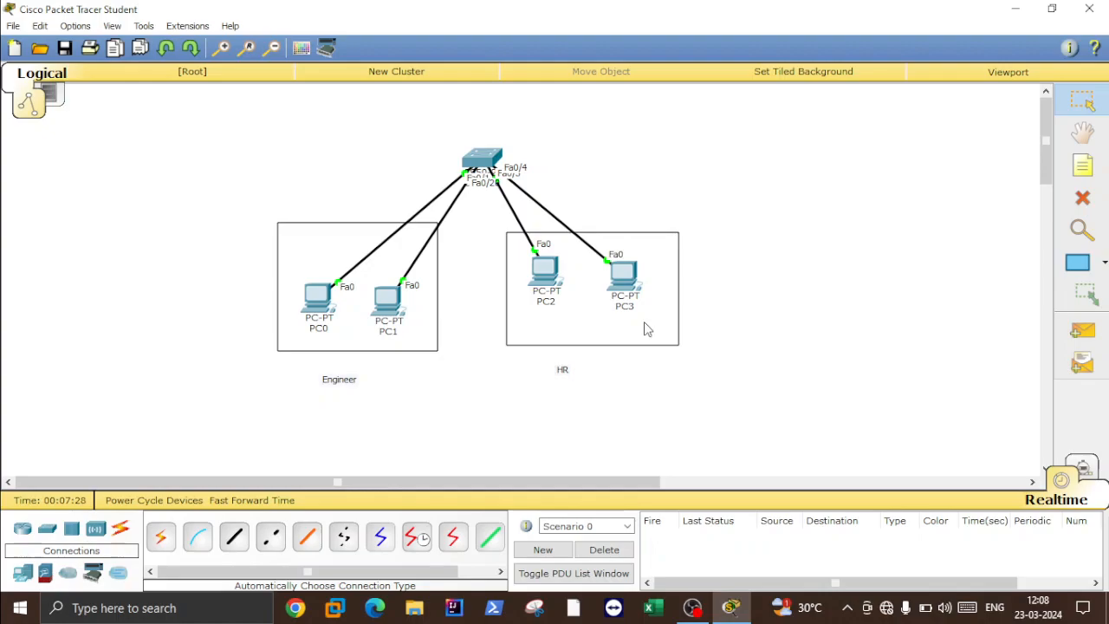
pyautogui.moveTo(645, 329); pyautogui.dragTo(636, 327)
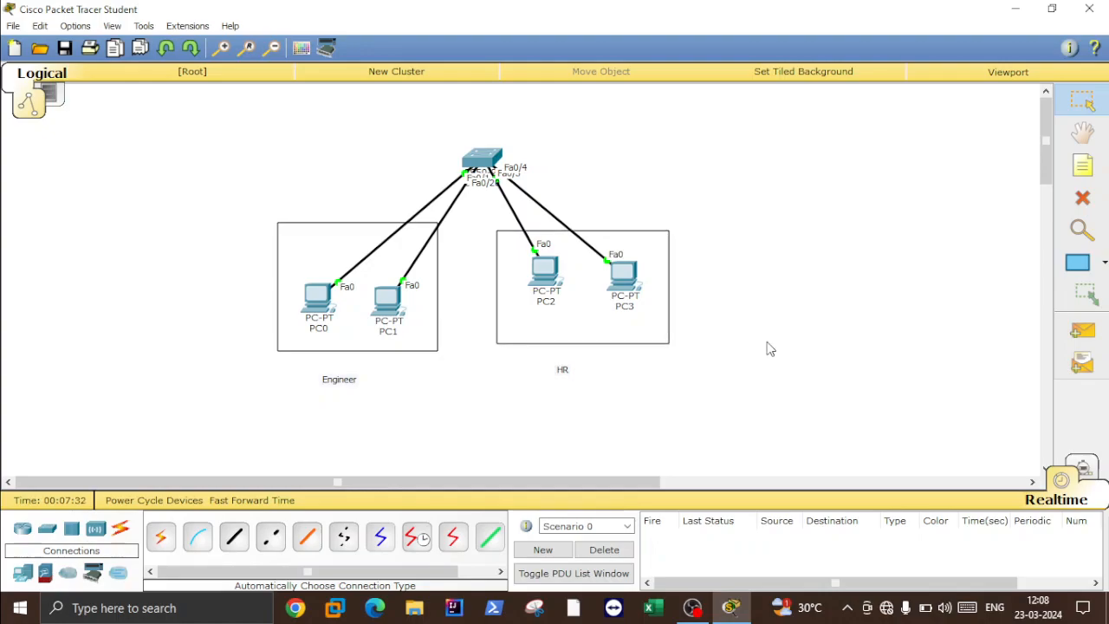